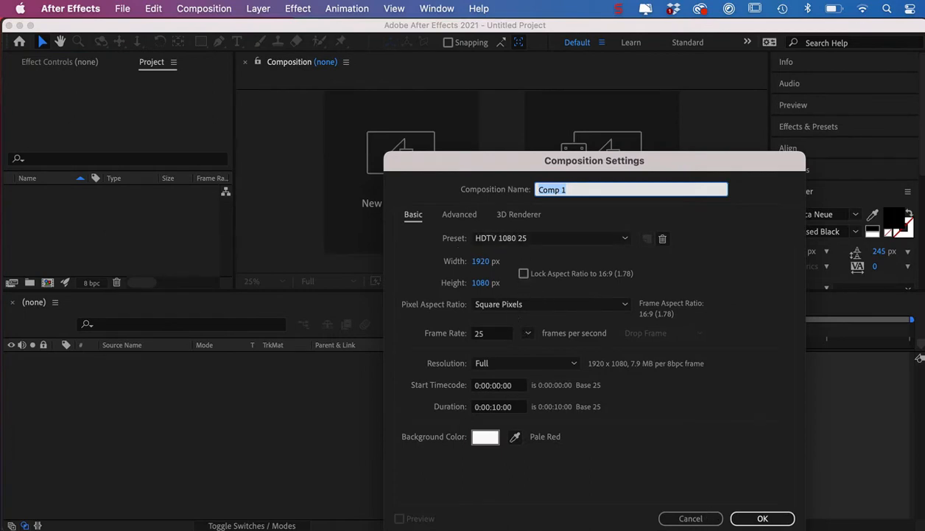
Create the composition Comp 1 at 1920 x 1080, 25 fps and 10 seconds, and enlarge the composition viewer.
{"action": "left_click", "coordinate": [763, 517]}
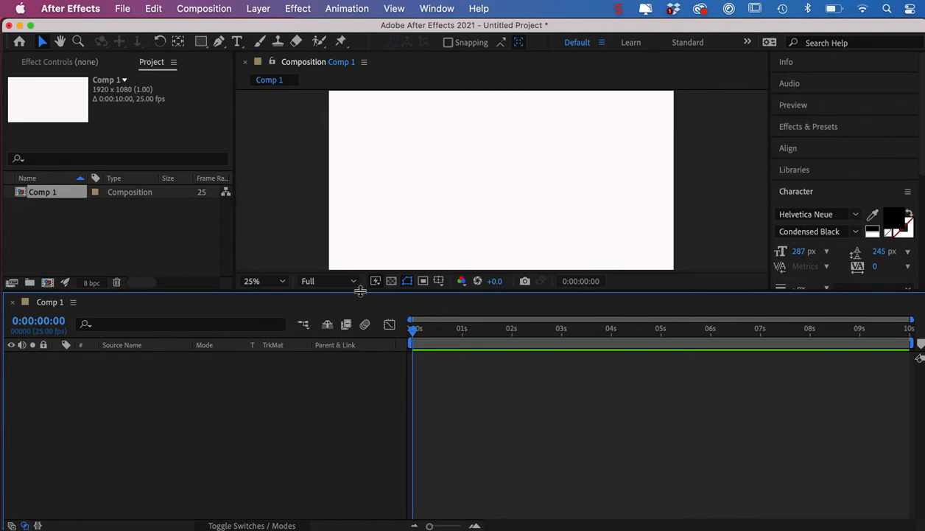
{"action": "left_click_drag", "start_coordinate": [359, 289], "coordinate": [361, 335]}
Add a text layer reading HELLO in the composition and move it slightly lower in the frame.
{"action": "left_click", "coordinate": [237, 41]}
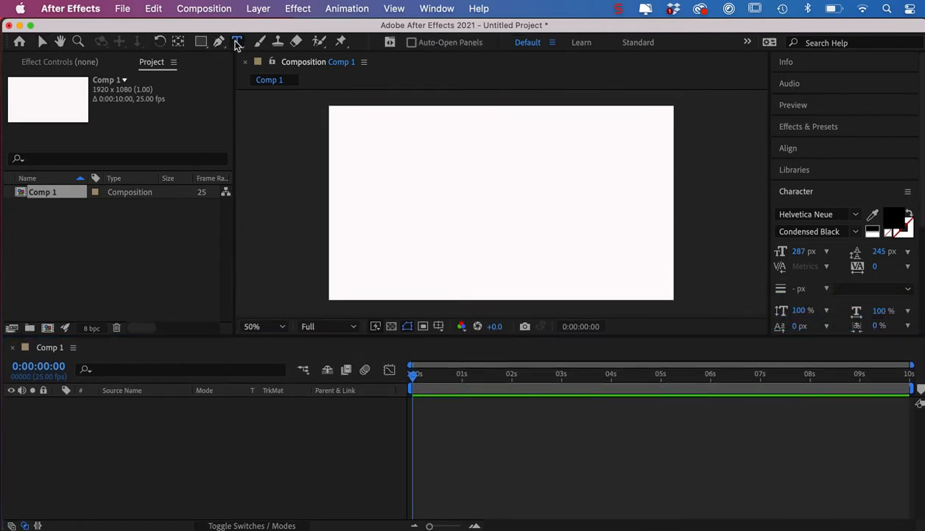
{"action": "left_click", "coordinate": [364, 181]}
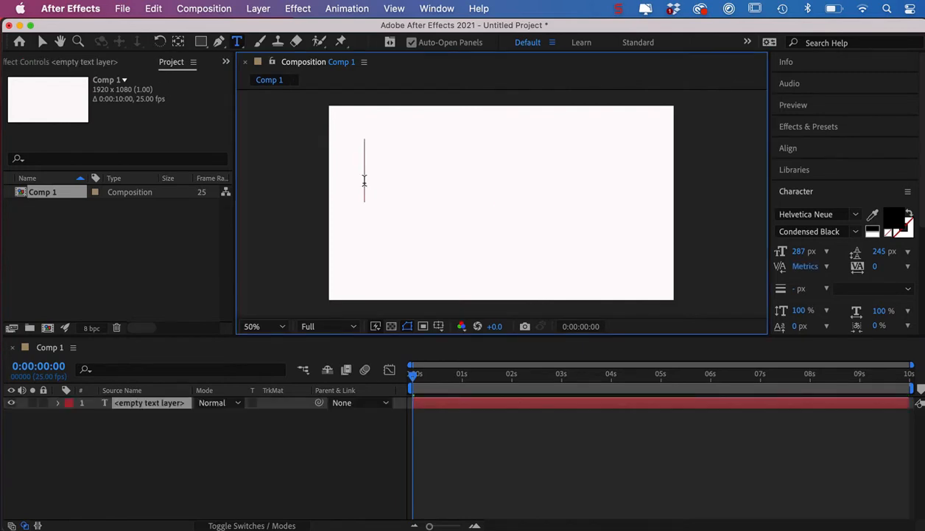
{"action": "type", "text": "H"}
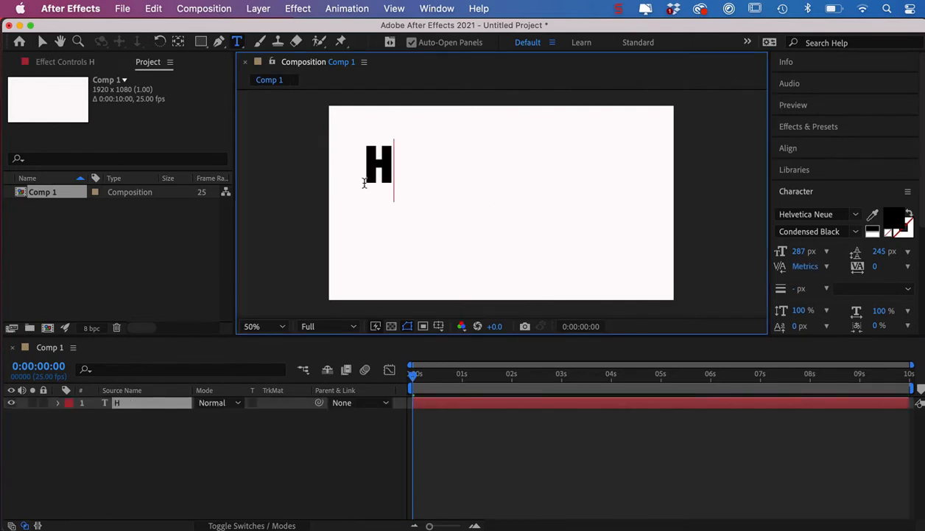
{"action": "type", "text": "ELLO"}
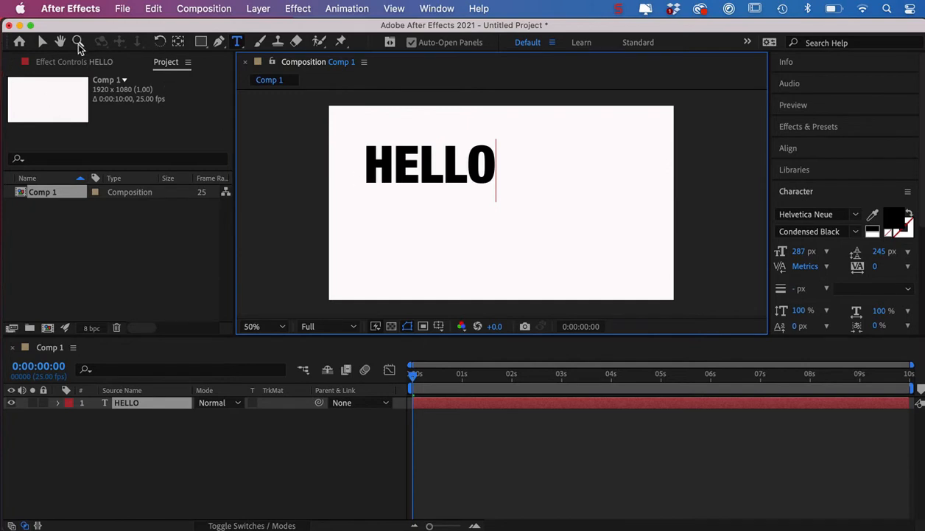
{"action": "left_click", "coordinate": [42, 45]}
{"action": "left_click_drag", "start_coordinate": [417, 166], "coordinate": [427, 190]}
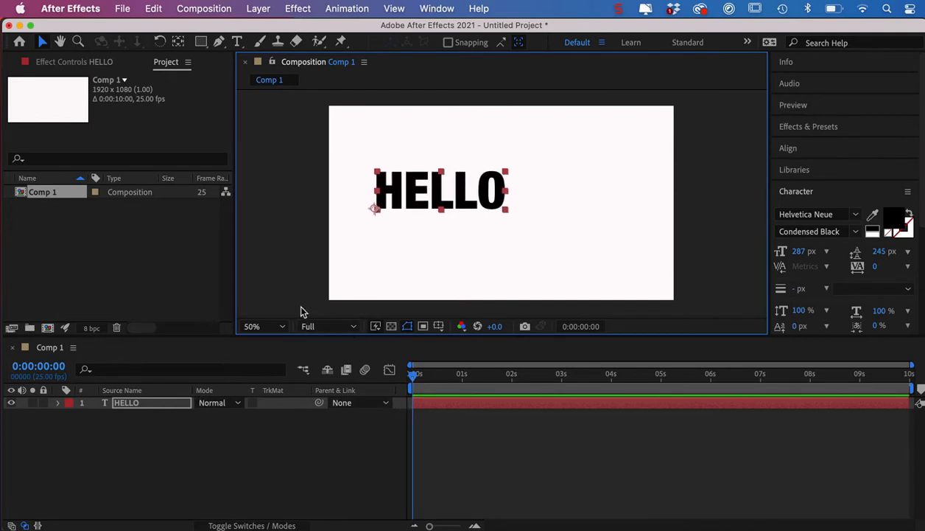
Draw a rectangular mask on the HELLO layer around its first letters and expand the mask's properties.
{"action": "left_click", "coordinate": [455, 398]}
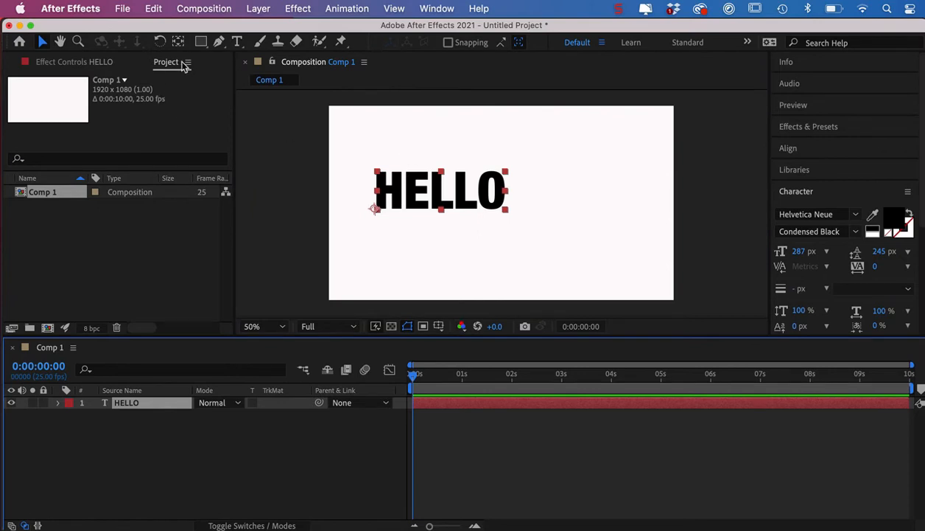
{"action": "left_click", "coordinate": [199, 42]}
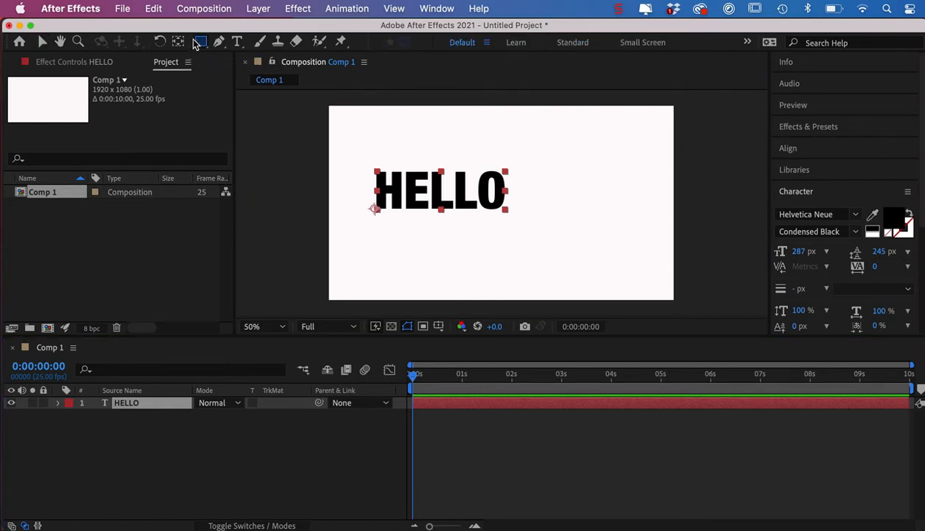
{"action": "left_click_drag", "start_coordinate": [358, 151], "coordinate": [411, 236]}
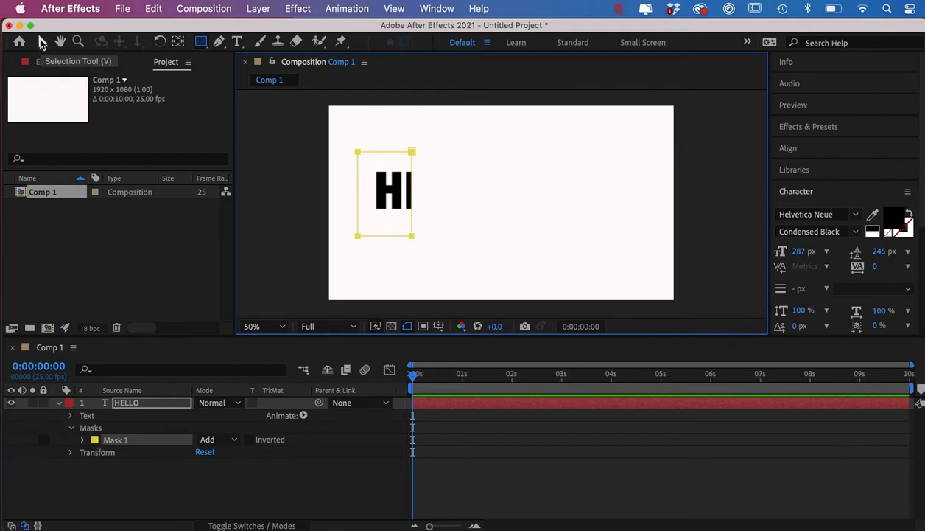
{"action": "left_click", "coordinate": [42, 42]}
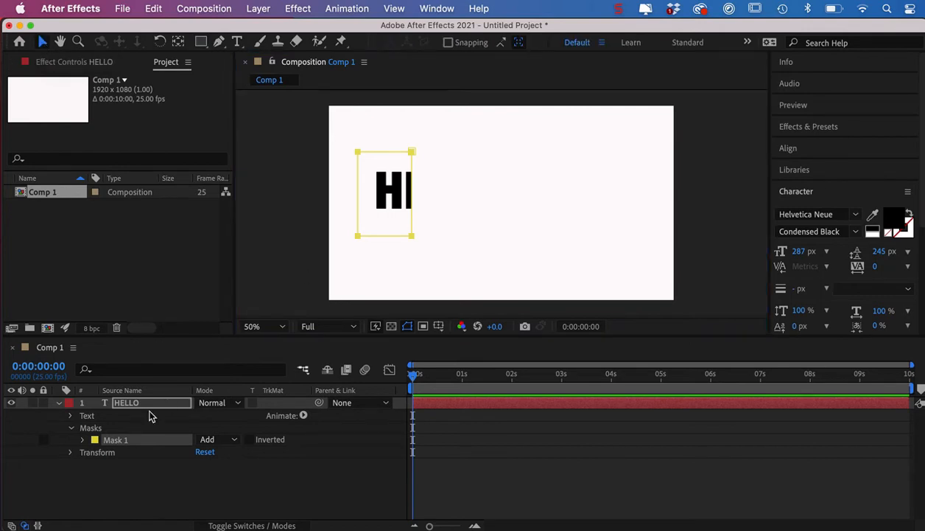
{"action": "left_click", "coordinate": [82, 440]}
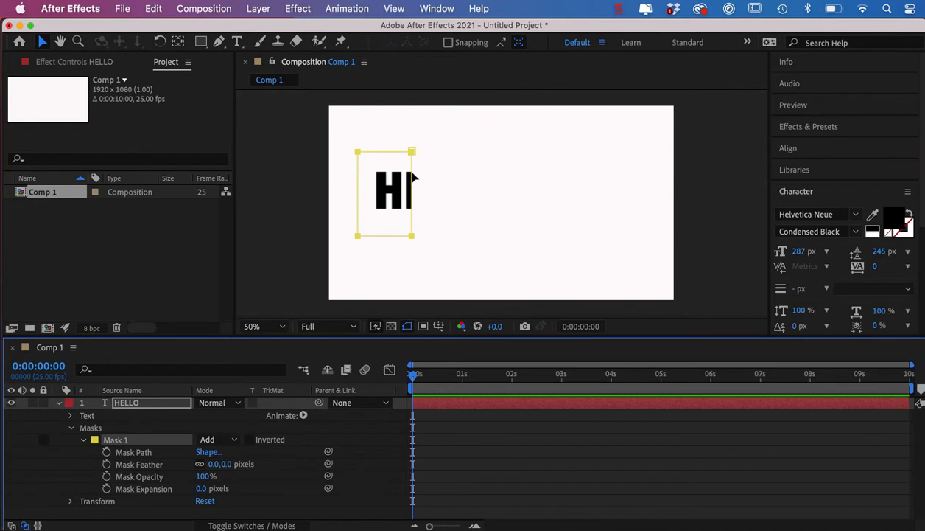
Narrow the mask to a thin strip just before the H and add a Mask Path keyframe at 0:00:00:00.
{"action": "left_click", "coordinate": [390, 125]}
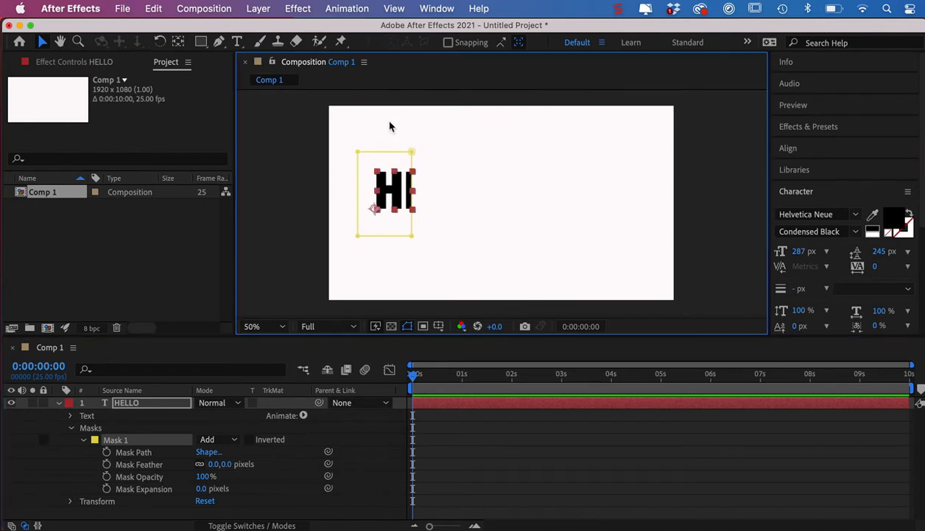
{"action": "left_click", "coordinate": [412, 161]}
{"action": "left_click_drag", "start_coordinate": [412, 163], "coordinate": [367, 170]}
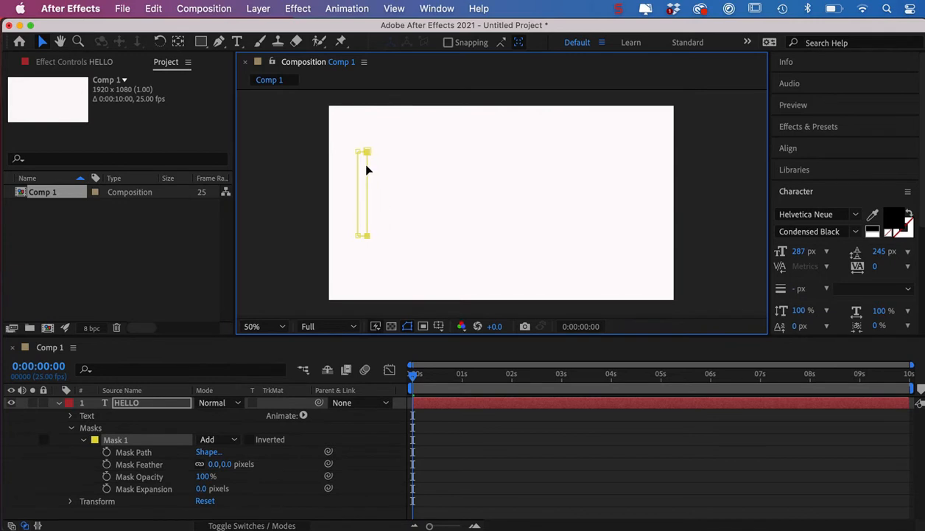
{"action": "left_click", "coordinate": [106, 453]}
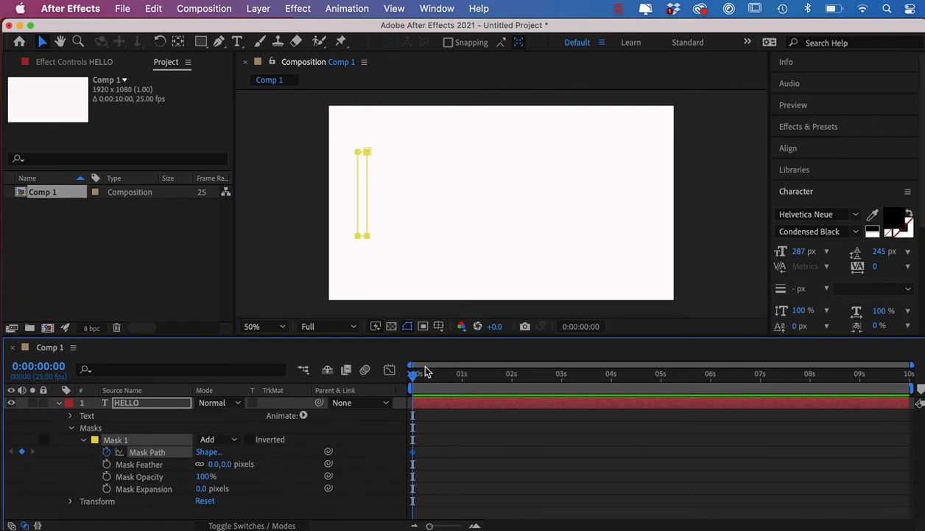
At 0:00:01:01, keyframe the Mask Path by extending the mask's right edge past the O to uncover all of HELLO.
{"action": "left_click_drag", "start_coordinate": [414, 377], "coordinate": [465, 383]}
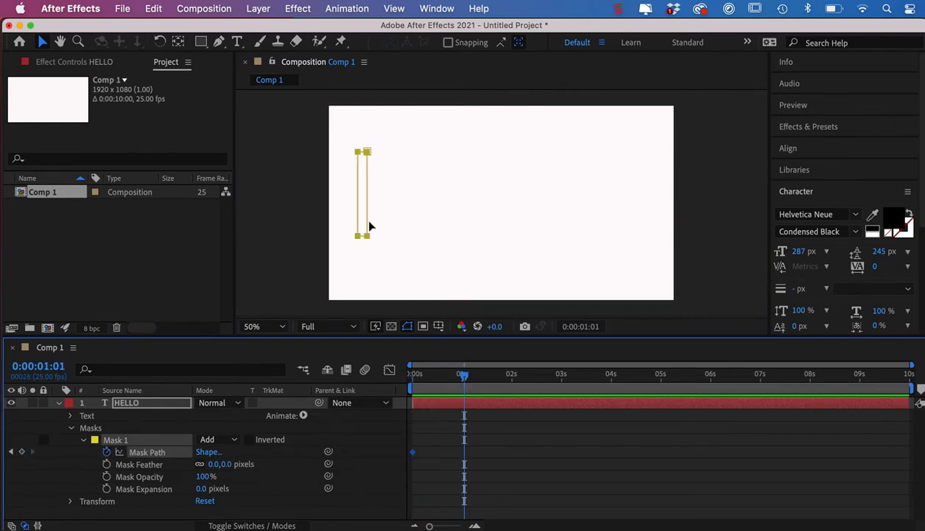
{"action": "left_click_drag", "start_coordinate": [369, 194], "coordinate": [430, 193]}
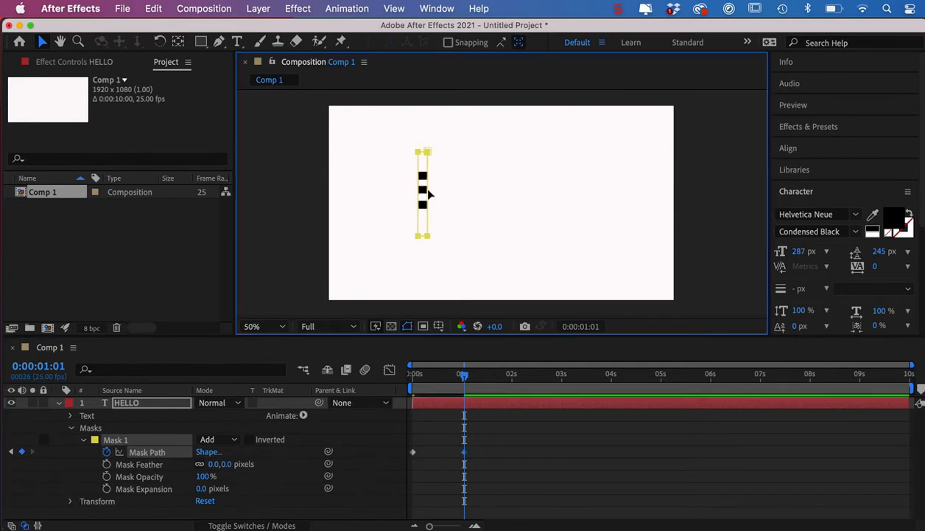
{"action": "key", "text": "super+z"}
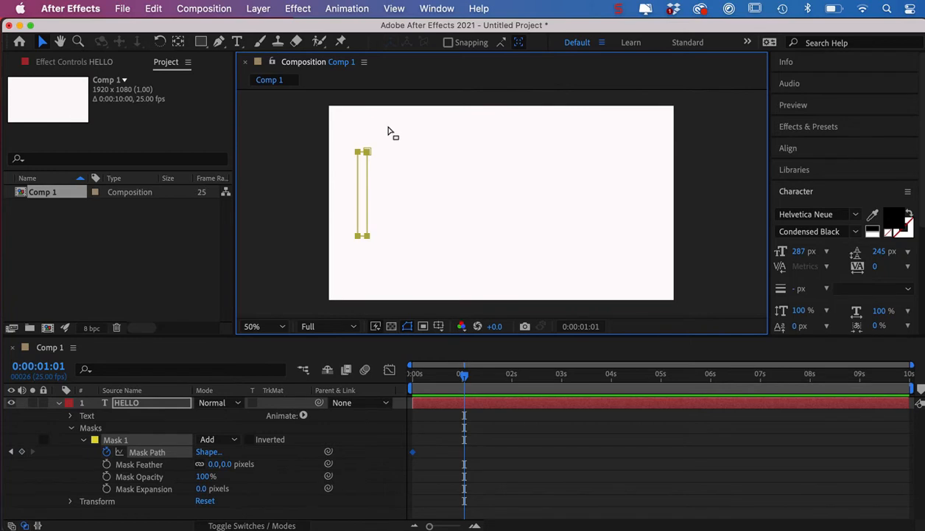
{"action": "left_click", "coordinate": [389, 131]}
{"action": "left_click_drag", "start_coordinate": [366, 182], "coordinate": [535, 197]}
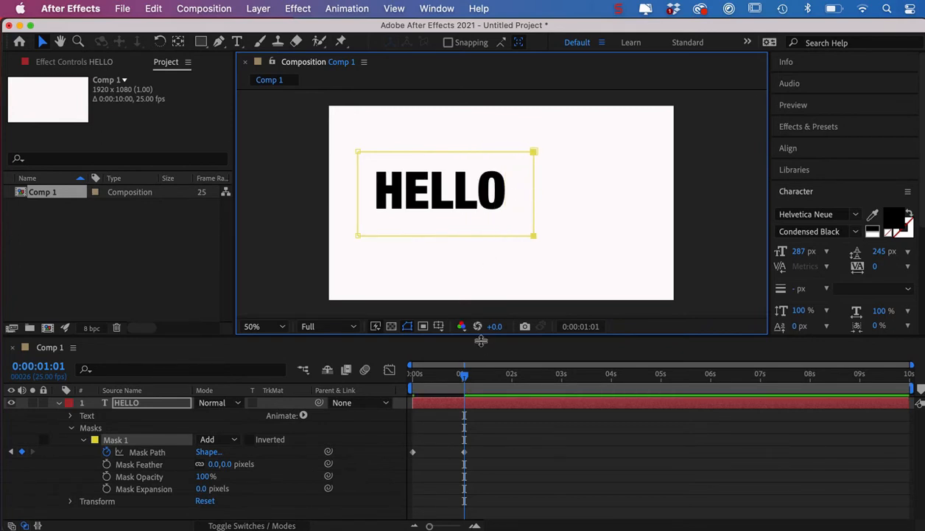
End the work area at 0:00:01:01 and preview the text reveal.
{"action": "key", "text": "n"}
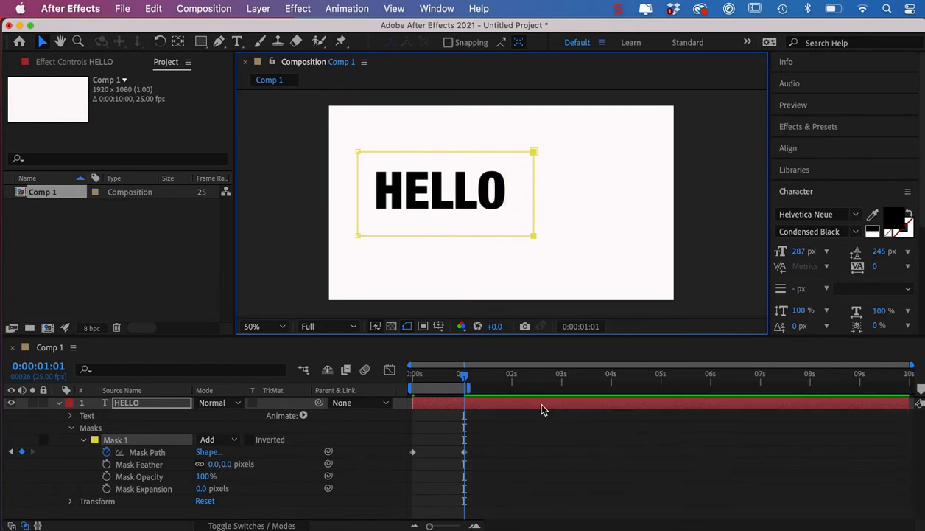
{"action": "key", "text": "space"}
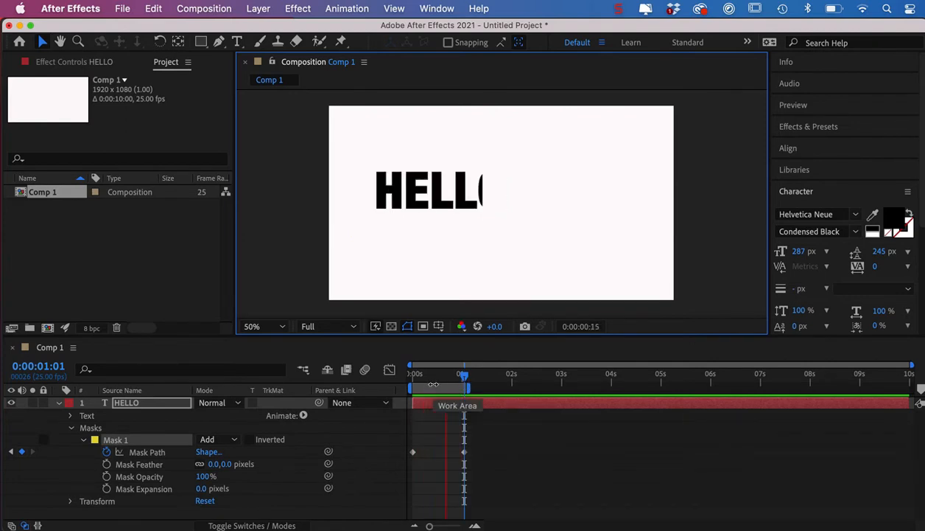
{"action": "key", "text": "space"}
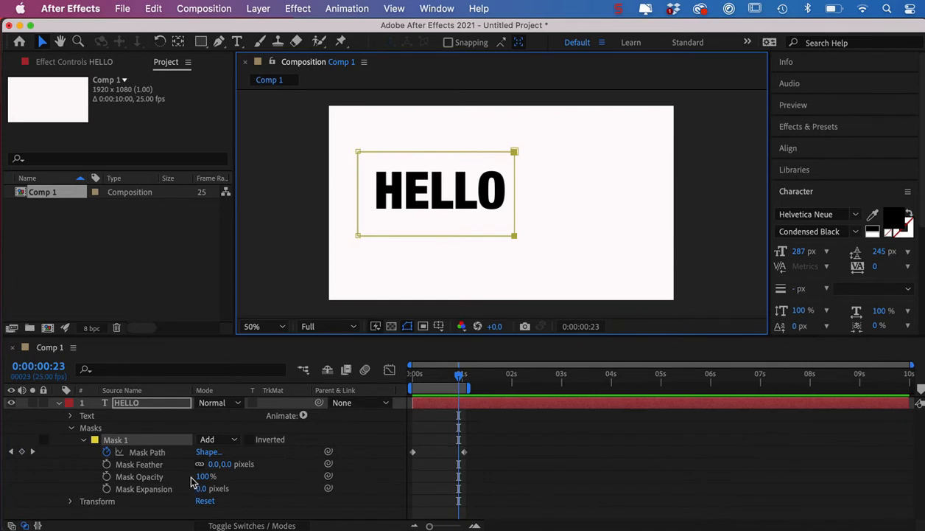
Go to 0:00:00:16 and set the Mask Feather to 58 pixels.
{"action": "left_click_drag", "start_coordinate": [461, 378], "coordinate": [445, 378]}
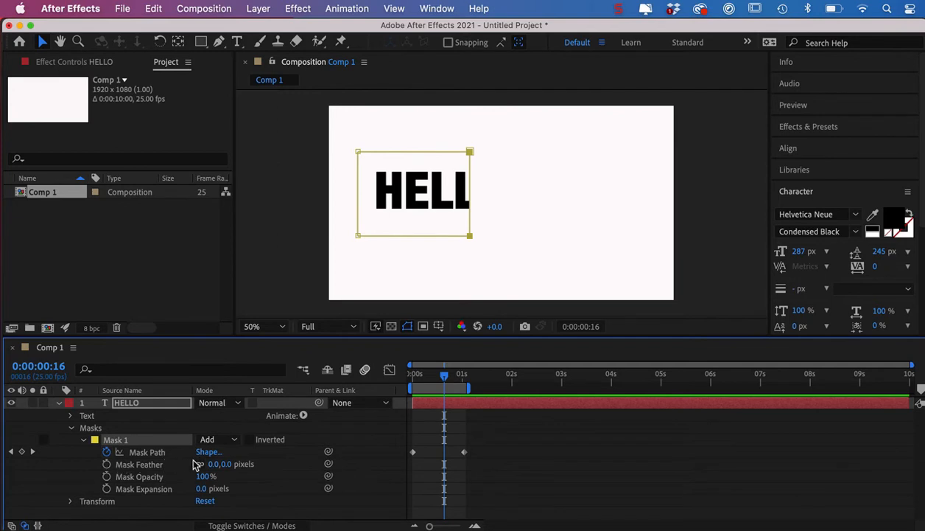
{"action": "left_click_drag", "start_coordinate": [213, 464], "coordinate": [253, 464]}
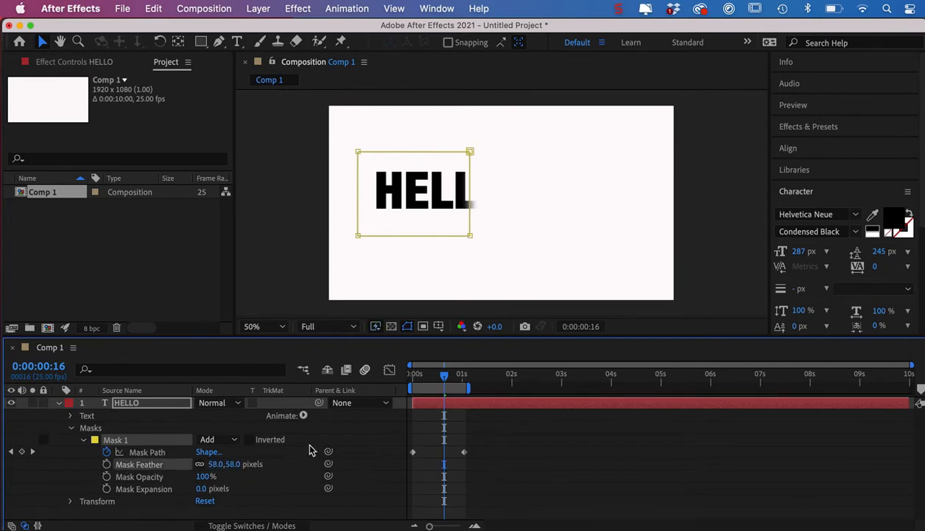
Preview the feathered text reveal from the start of the timeline and stop partway through it.
{"action": "left_click_drag", "start_coordinate": [444, 379], "coordinate": [414, 384]}
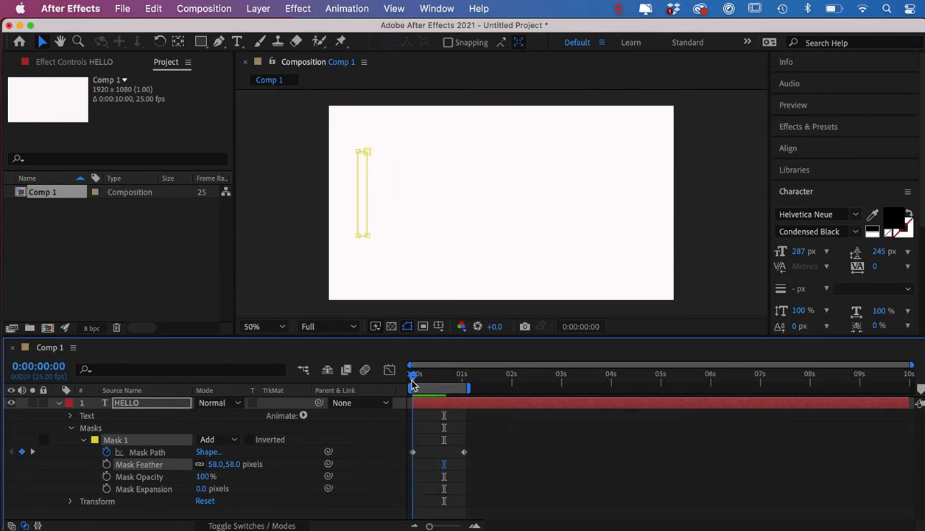
{"action": "key", "text": "space"}
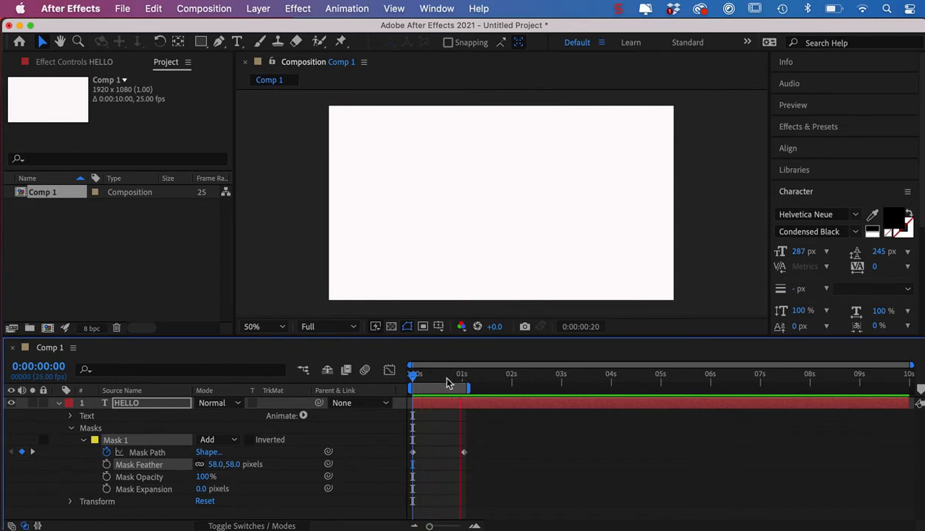
{"action": "left_click", "coordinate": [448, 380]}
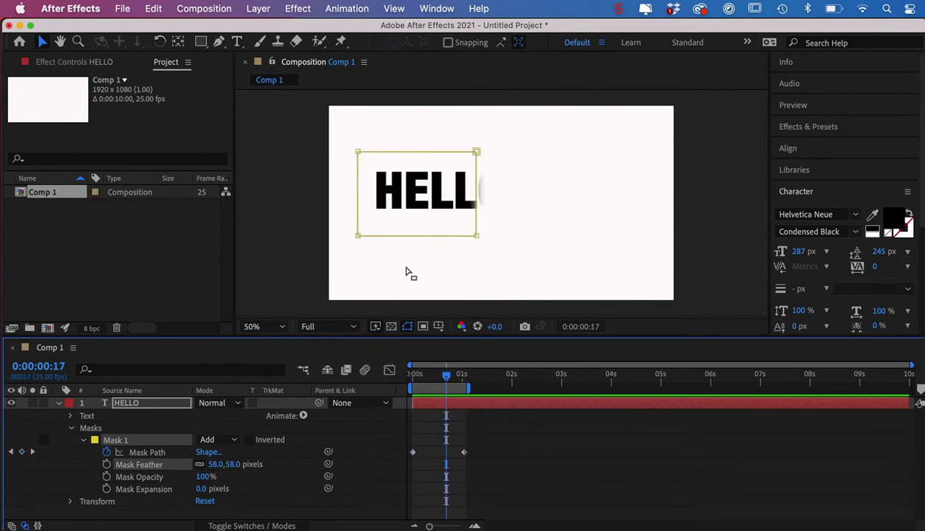
Move the HELLO text toward the center of the frame and delete Mask 1 from its layer.
{"action": "left_click", "coordinate": [296, 271]}
{"action": "left_click", "coordinate": [296, 272]}
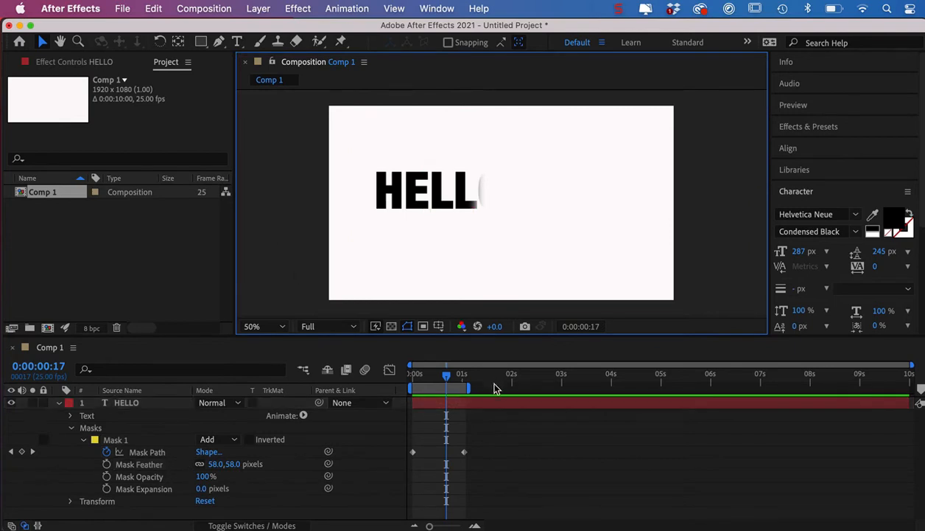
{"action": "left_click_drag", "start_coordinate": [395, 196], "coordinate": [449, 206]}
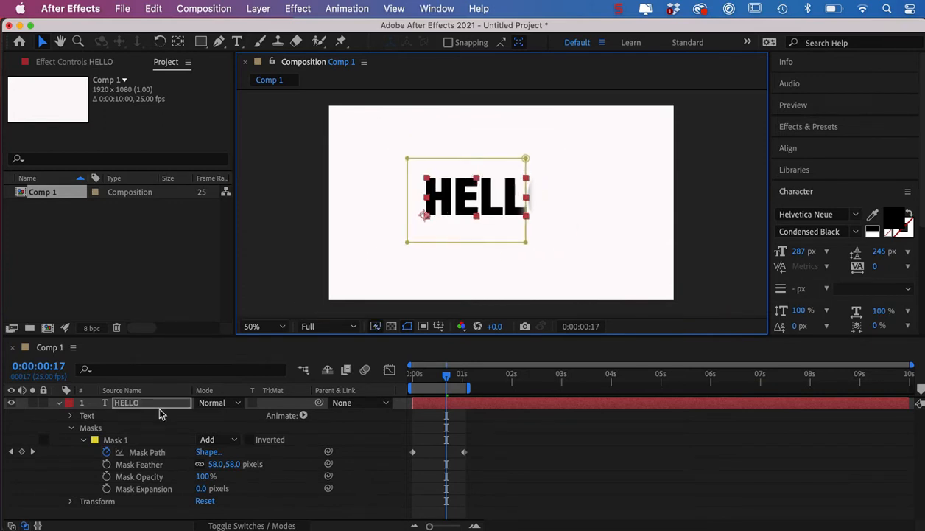
{"action": "left_click", "coordinate": [118, 441]}
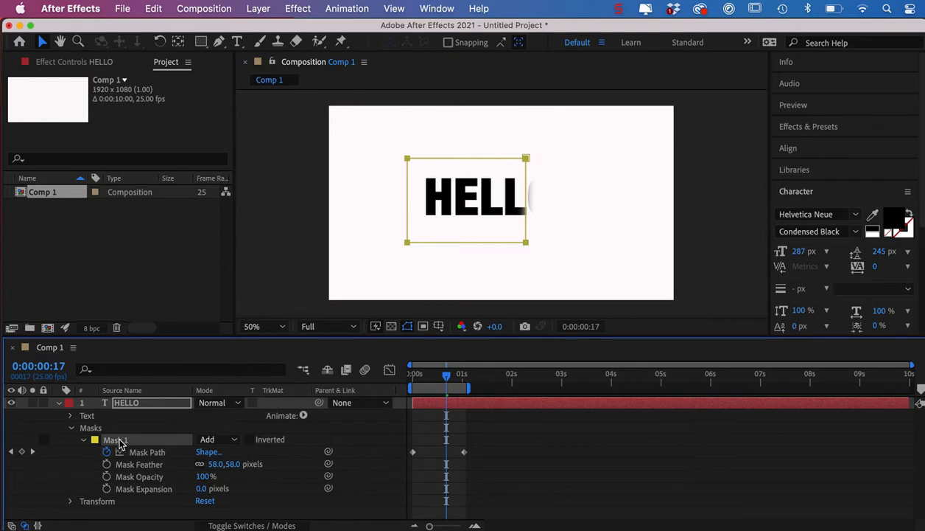
{"action": "key", "text": "Delete"}
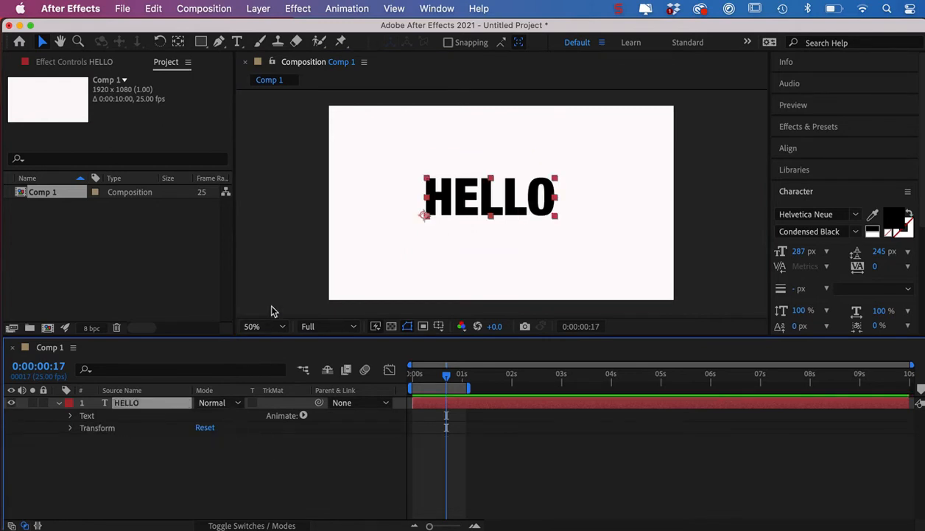
Draw a rectangle shape layer surrounding the HELLO text and give it a solid magenta fill.
{"action": "left_click", "coordinate": [267, 265]}
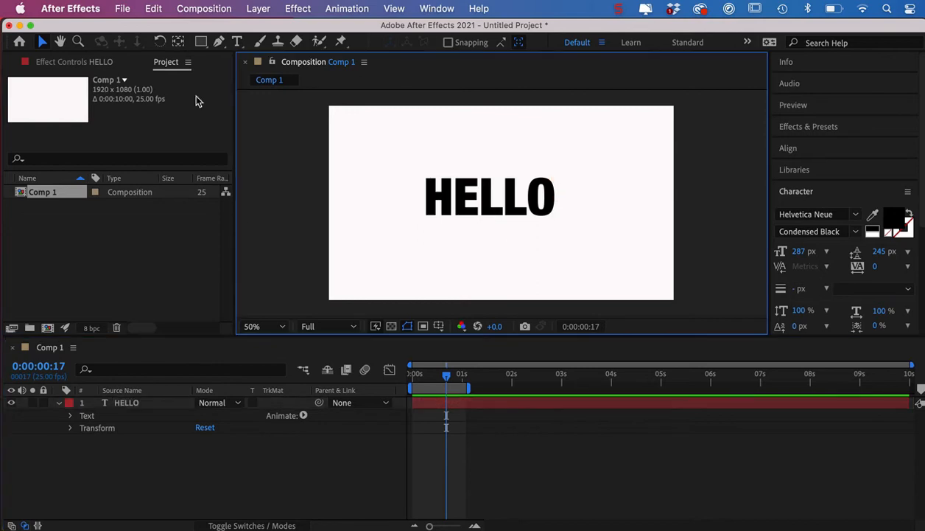
{"action": "left_click", "coordinate": [201, 42]}
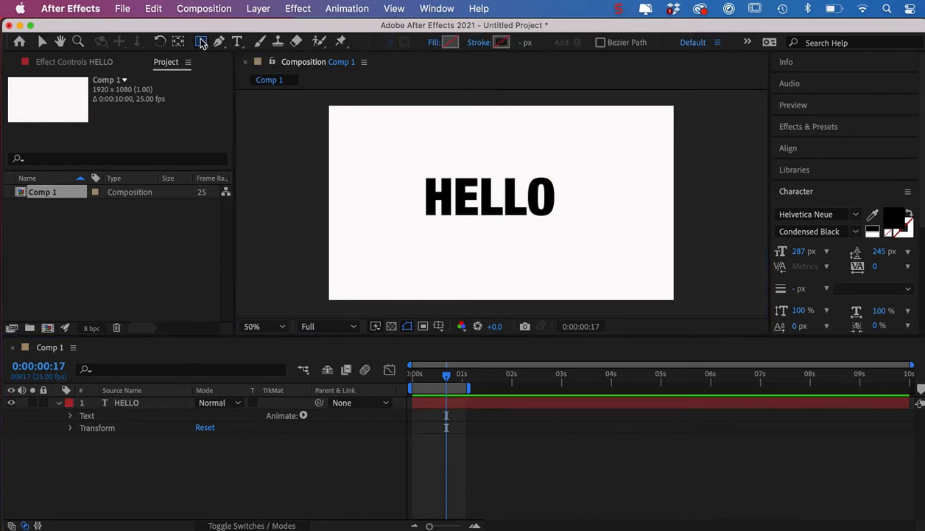
{"action": "left_click_drag", "start_coordinate": [402, 165], "coordinate": [575, 229]}
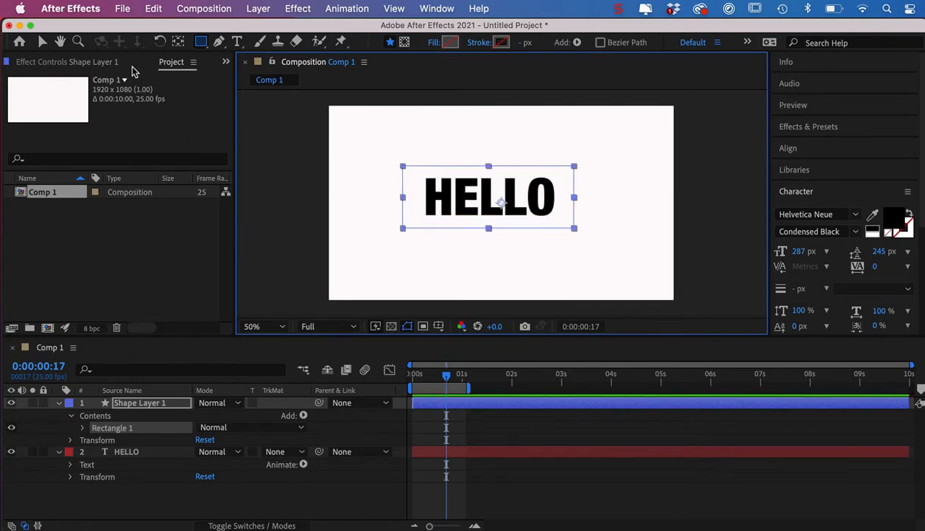
{"action": "left_click", "coordinate": [432, 43]}
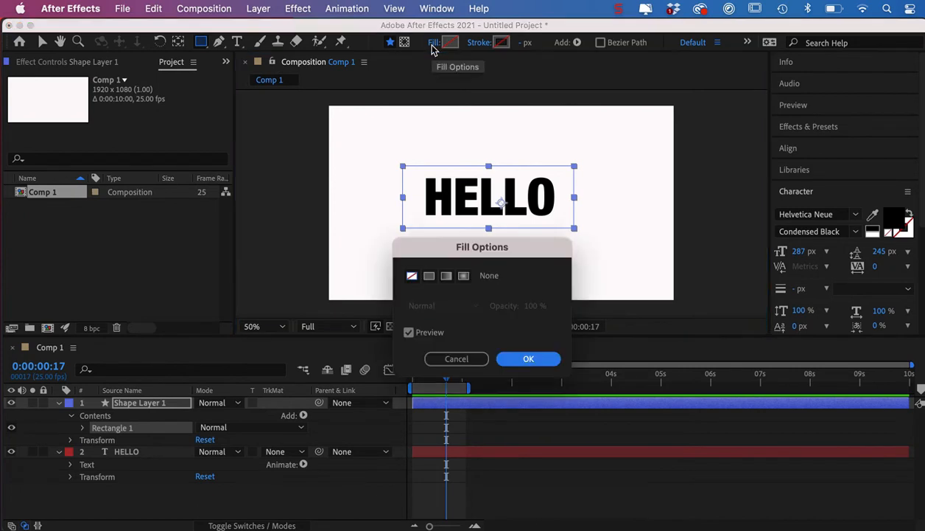
{"action": "left_click", "coordinate": [429, 276]}
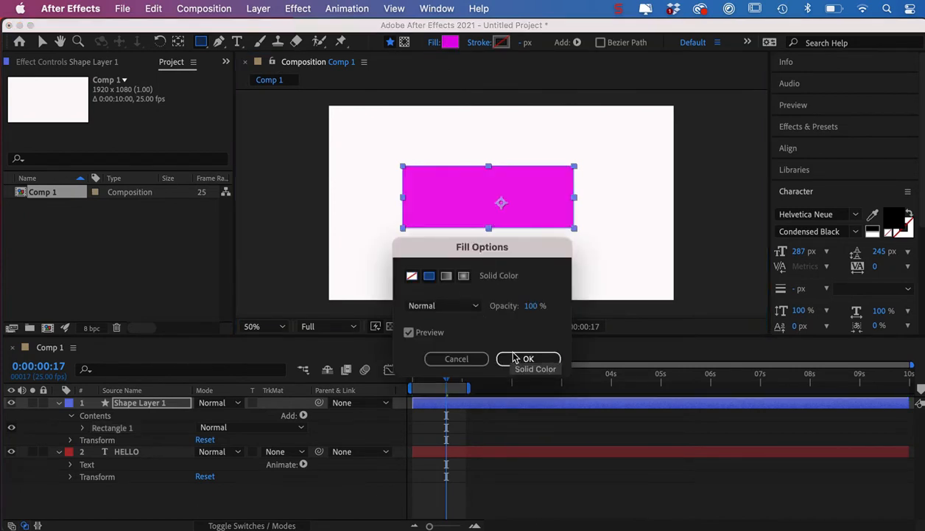
{"action": "left_click", "coordinate": [523, 357]}
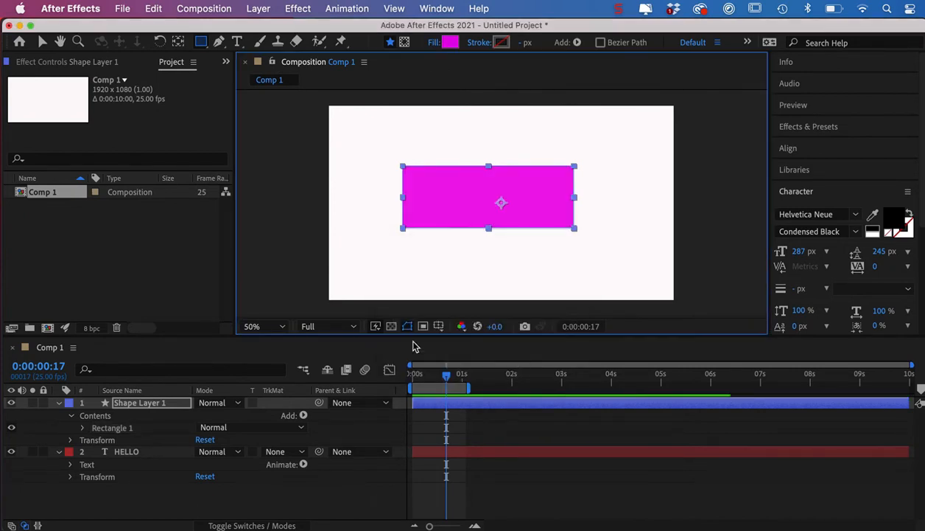
{"action": "left_click", "coordinate": [42, 42]}
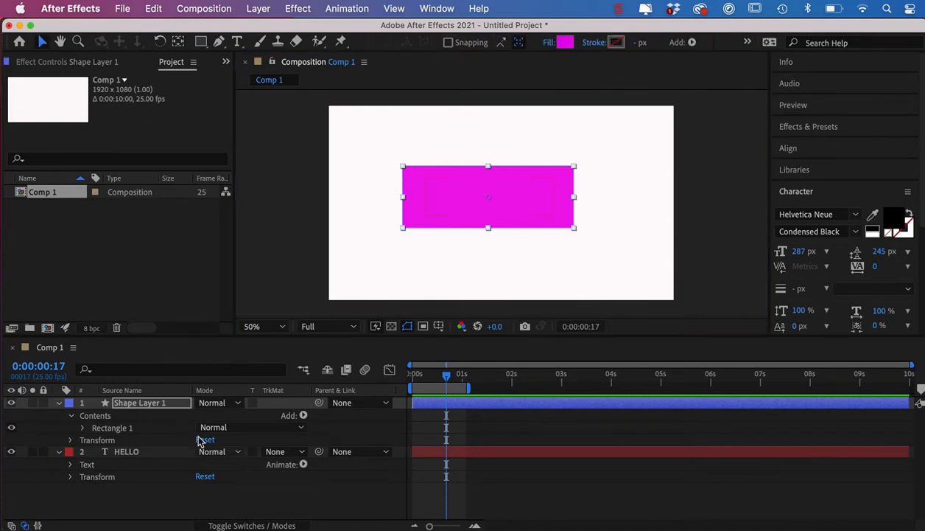
Set the HELLO layer's track matte to Alpha Matte "Shape Layer 1" and deselect the layers.
{"action": "left_click", "coordinate": [252, 526]}
{"action": "left_click", "coordinate": [251, 526]}
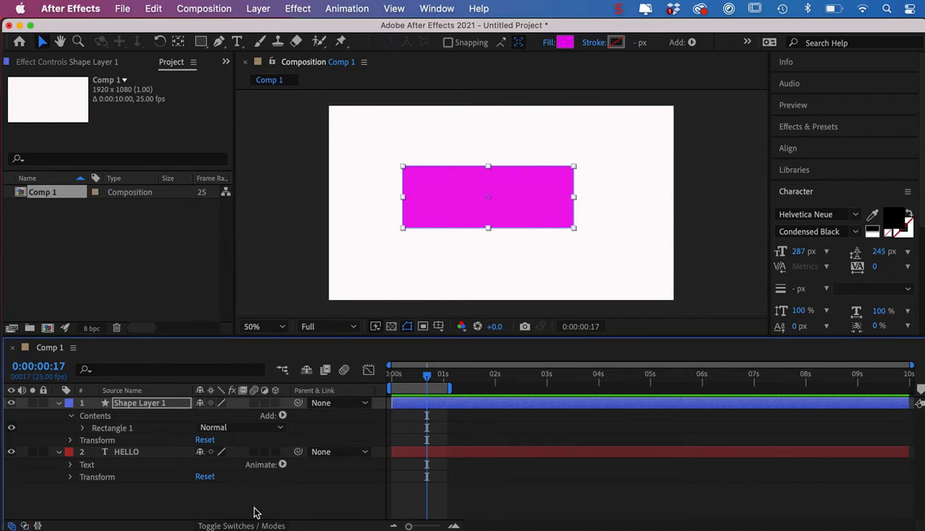
{"action": "left_click", "coordinate": [250, 524]}
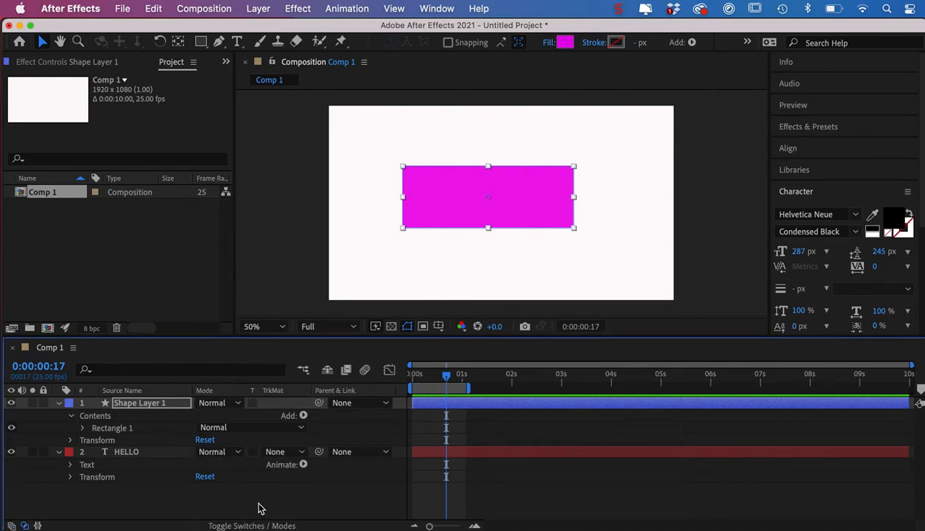
{"action": "left_click", "coordinate": [277, 454]}
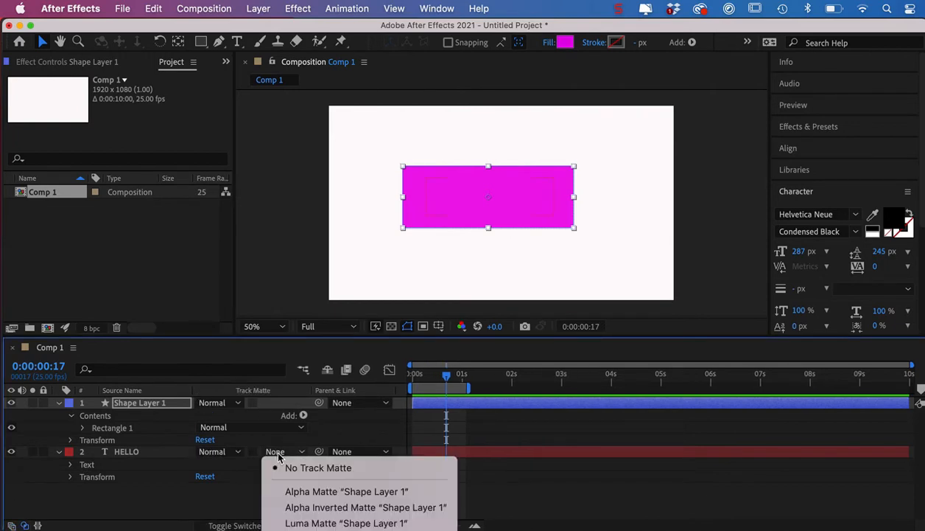
{"action": "left_click", "coordinate": [294, 490]}
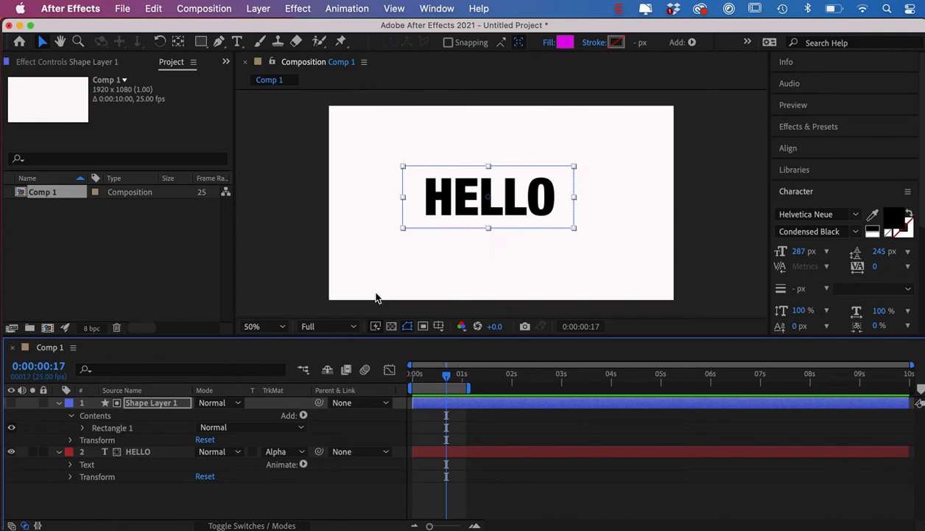
{"action": "left_click", "coordinate": [307, 258]}
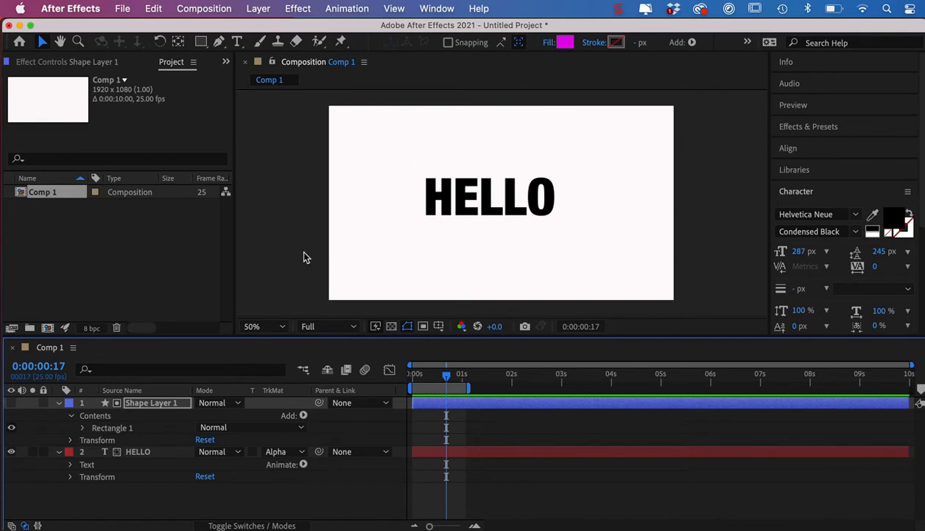
Test the matte by moving the HELLO text partly outside the rectangle and back inside it.
{"action": "left_click", "coordinate": [472, 453]}
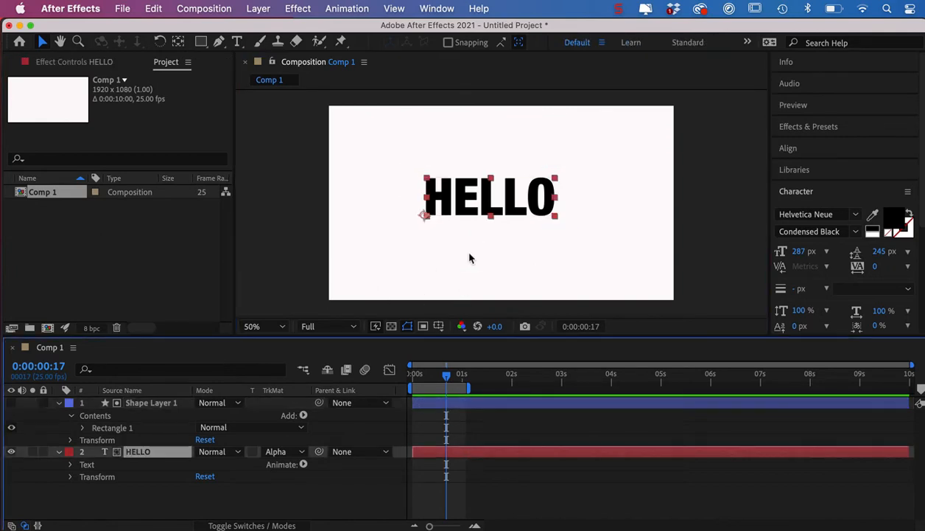
{"action": "left_click_drag", "start_coordinate": [457, 210], "coordinate": [491, 190]}
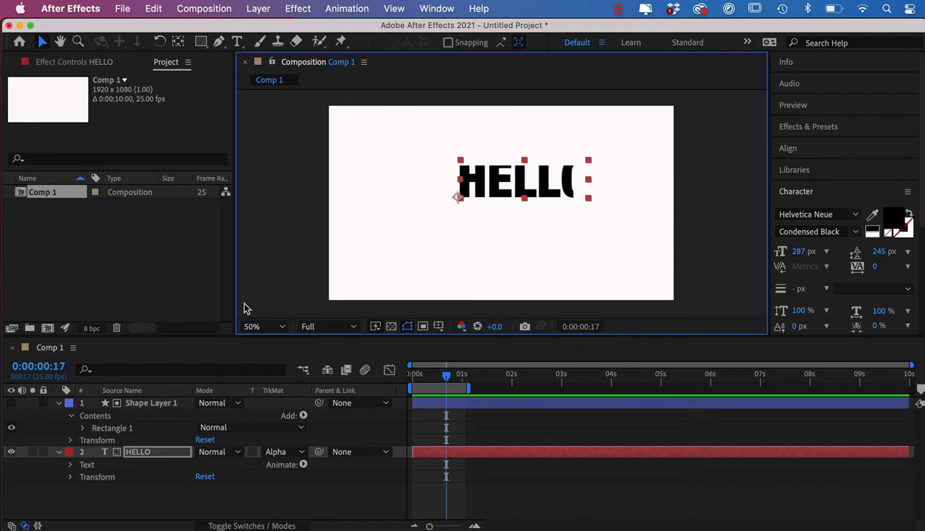
{"action": "left_click_drag", "start_coordinate": [520, 185], "coordinate": [509, 201]}
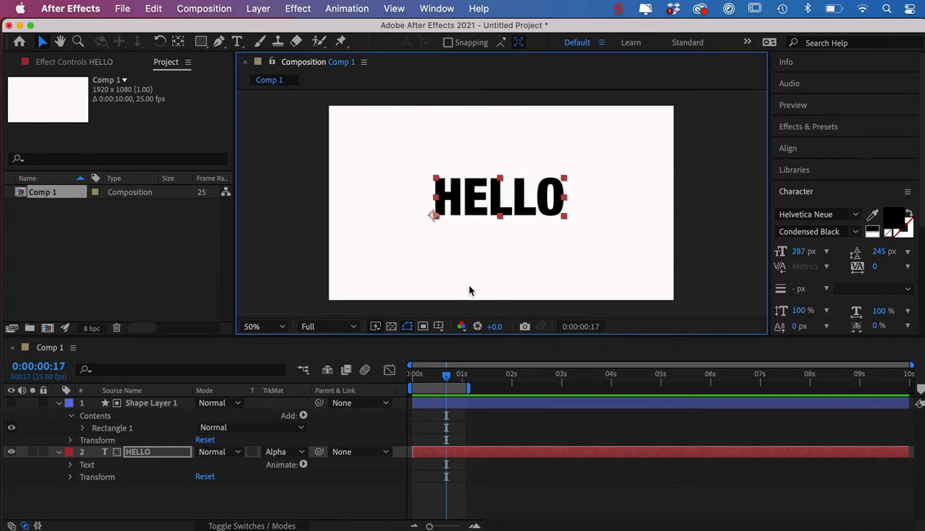
Delete Shape Layer 1 and move the HELLO text to the left part of the frame.
{"action": "left_click", "coordinate": [484, 407]}
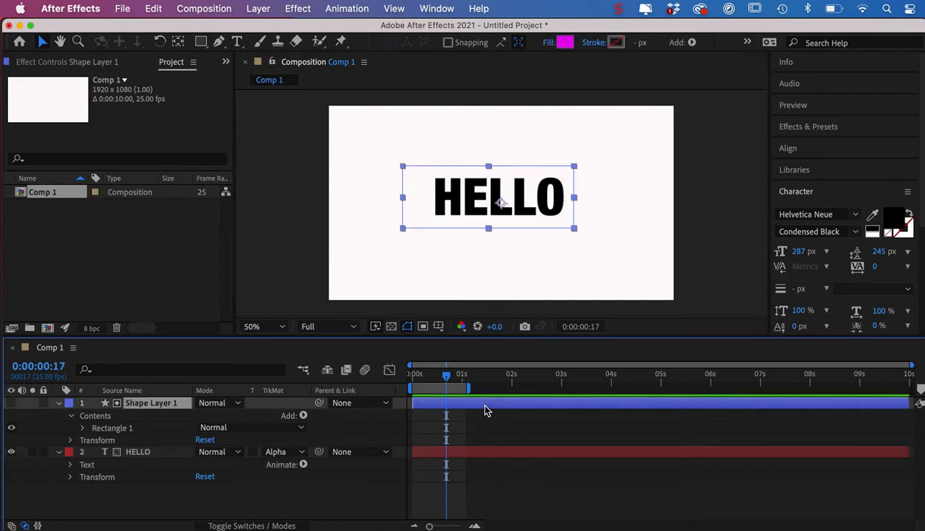
{"action": "key", "text": "Delete"}
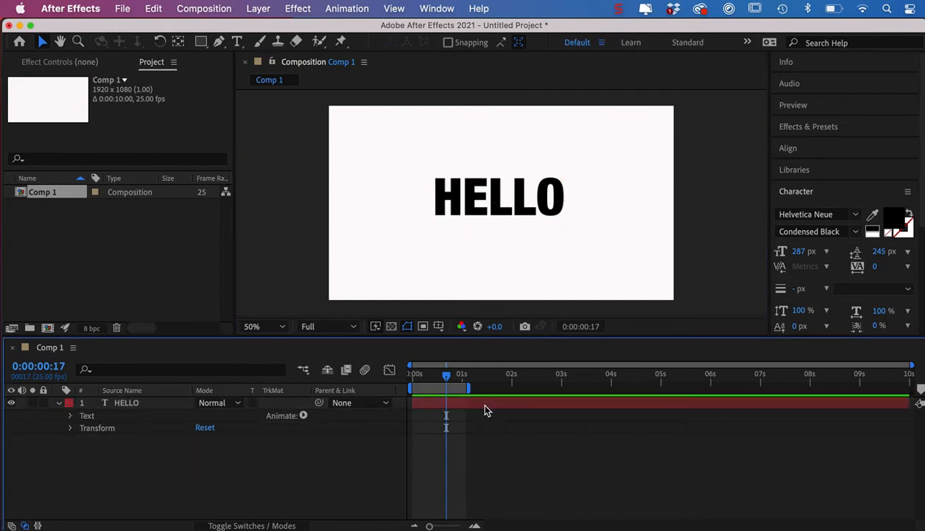
{"action": "left_click_drag", "start_coordinate": [483, 197], "coordinate": [465, 191]}
{"action": "left_click_drag", "start_coordinate": [424, 190], "coordinate": [407, 191]}
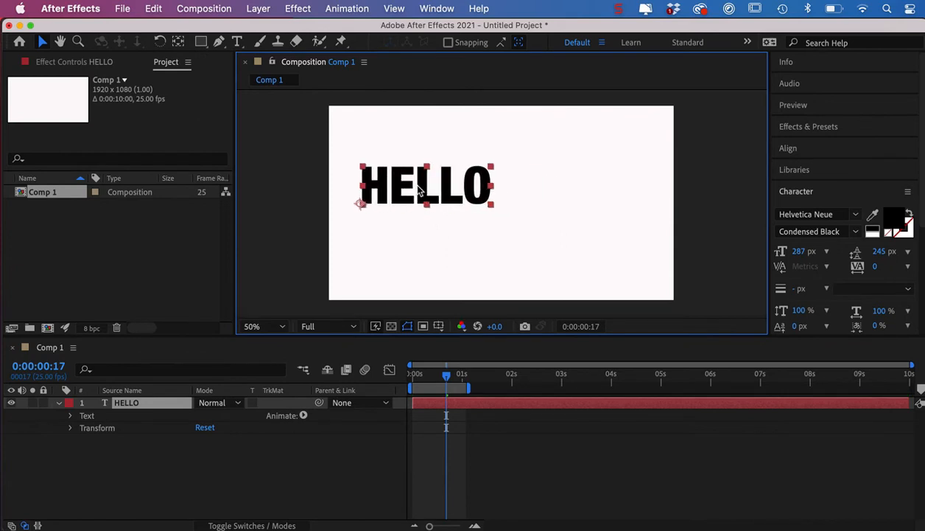
With the Pen tool, draw an open, wavy five-point mask path on the HELLO layer, from beyond the frame's left edge to beyond its right edge.
{"action": "left_click", "coordinate": [219, 43]}
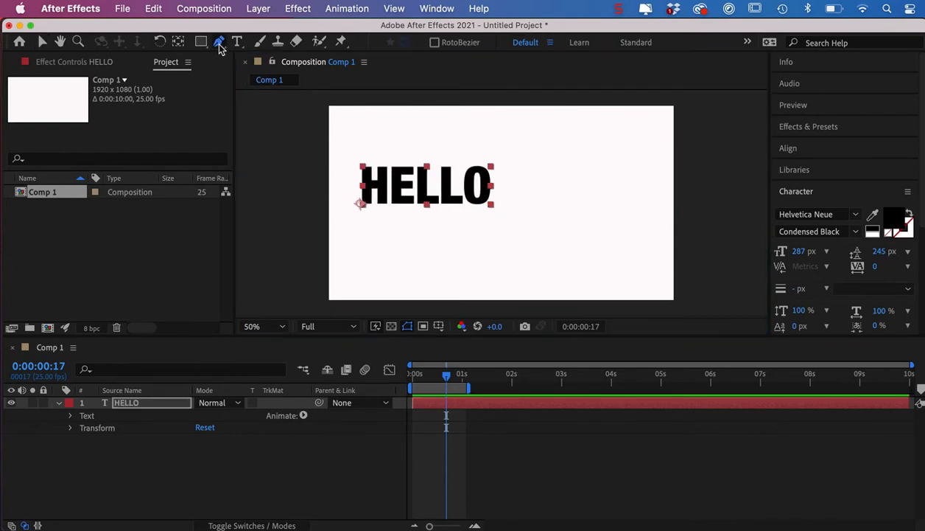
{"action": "left_click", "coordinate": [315, 252]}
{"action": "left_click_drag", "start_coordinate": [324, 243], "coordinate": [342, 226]}
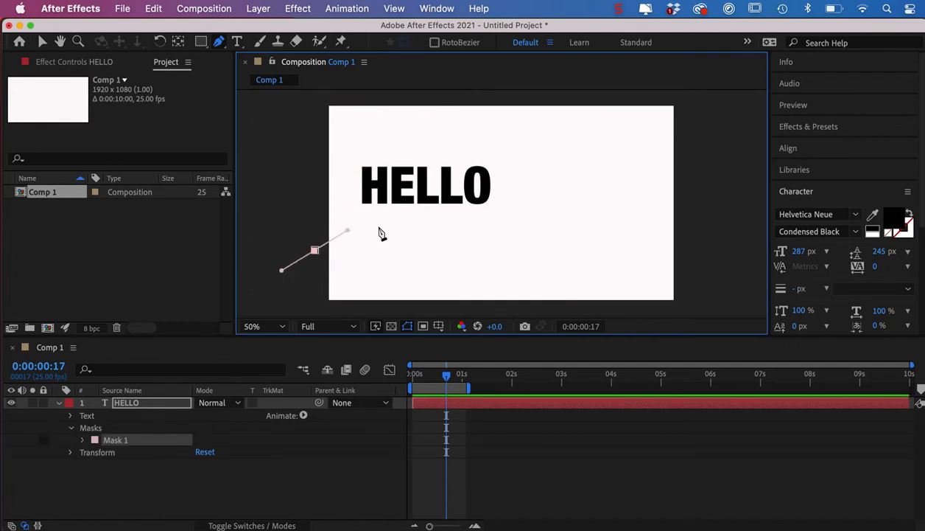
{"action": "left_click_drag", "start_coordinate": [526, 228], "coordinate": [575, 209]}
{"action": "left_click_drag", "start_coordinate": [609, 172], "coordinate": [647, 166]}
{"action": "left_click_drag", "start_coordinate": [692, 193], "coordinate": [720, 209]}
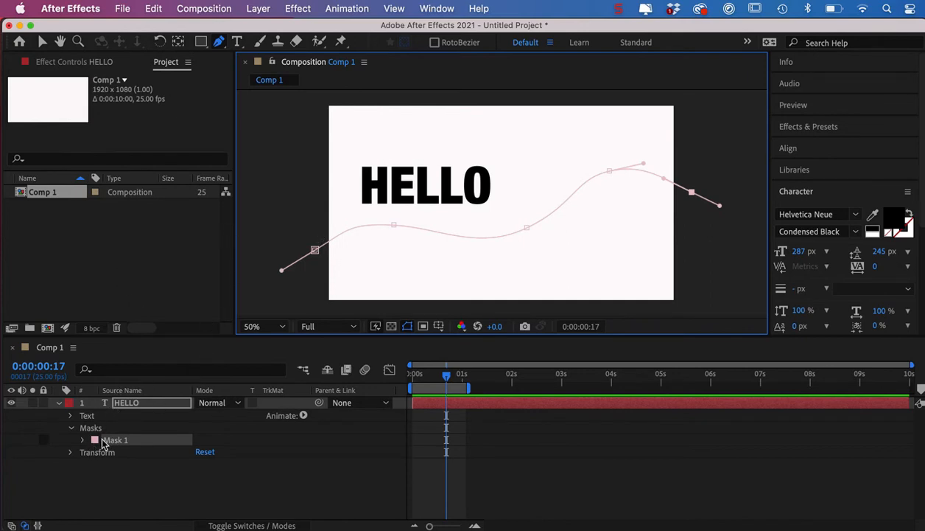
Set the Path in the HELLO layer's text Path Options to Mask 1.
{"action": "left_click", "coordinate": [71, 417]}
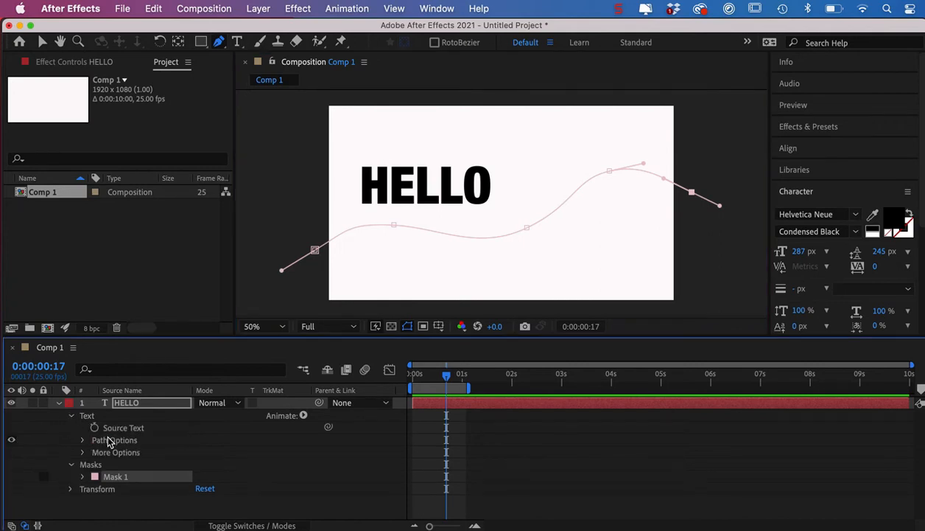
{"action": "left_click", "coordinate": [82, 441]}
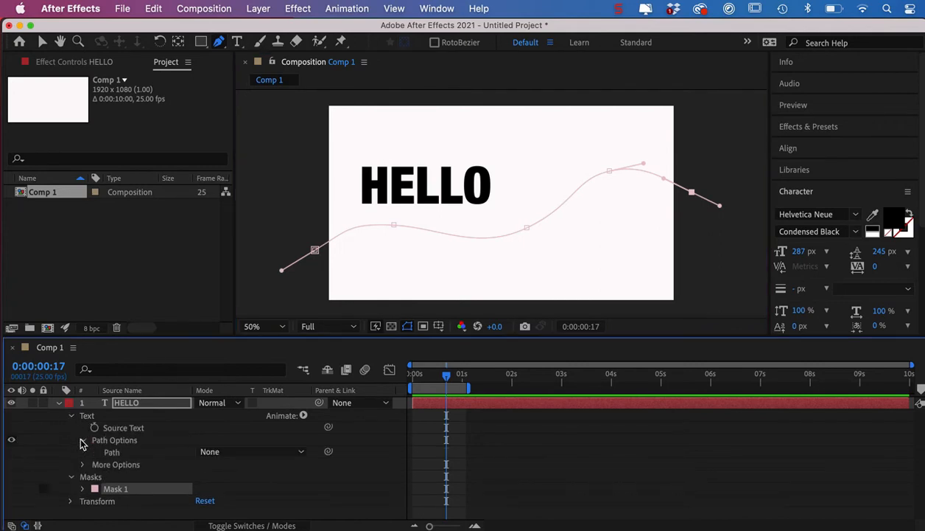
{"action": "left_click", "coordinate": [236, 455]}
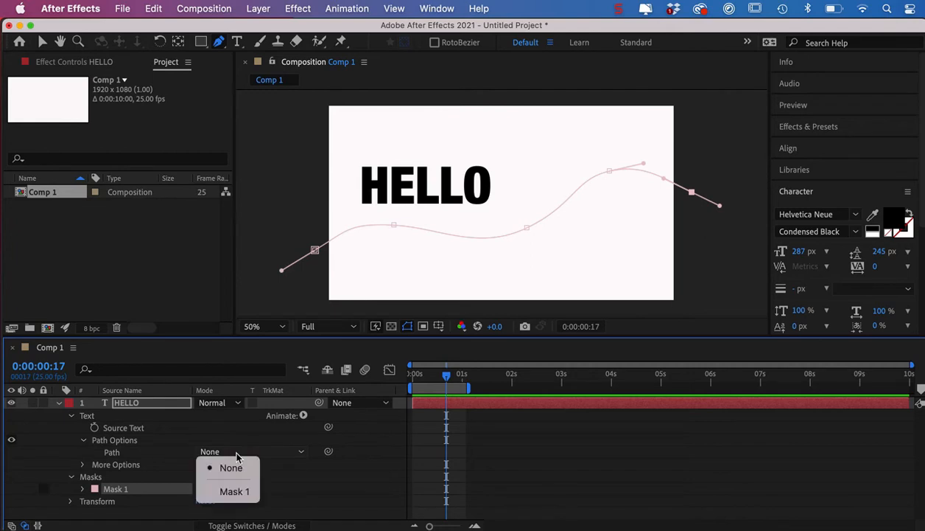
{"action": "left_click", "coordinate": [234, 492]}
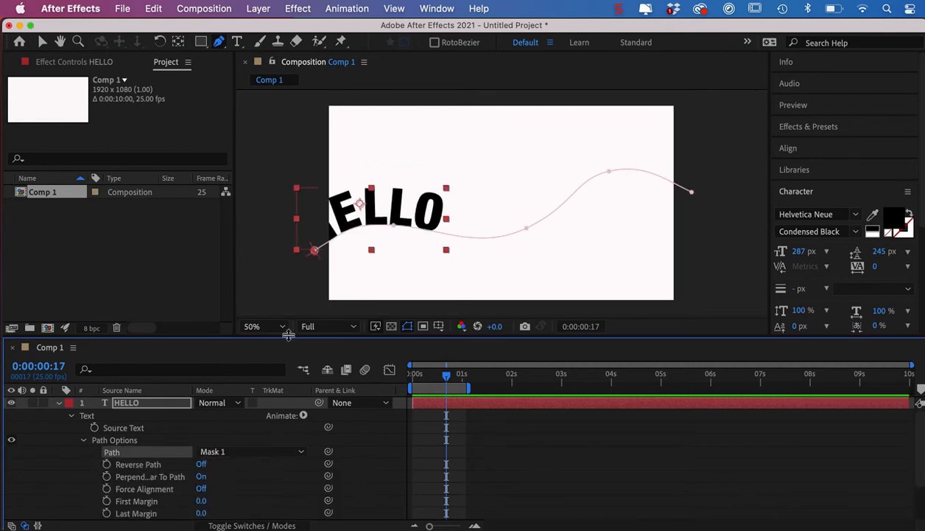
Go to 0:00:00:00, set the text path's First Margin to -650 and start keyframing it.
{"action": "left_click_drag", "start_coordinate": [290, 333], "coordinate": [290, 297]}
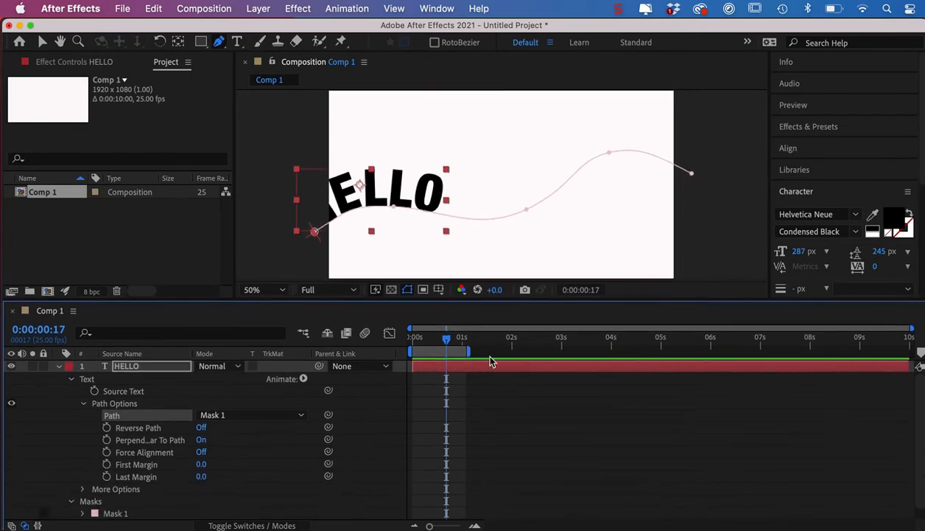
{"action": "left_click_drag", "start_coordinate": [445, 342], "coordinate": [411, 342]}
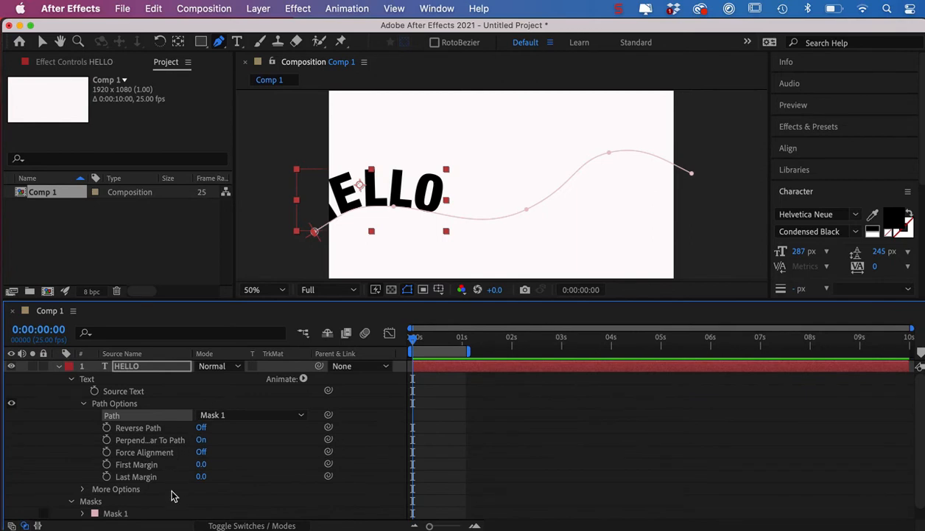
{"action": "left_click_drag", "start_coordinate": [201, 464], "coordinate": [110, 464]}
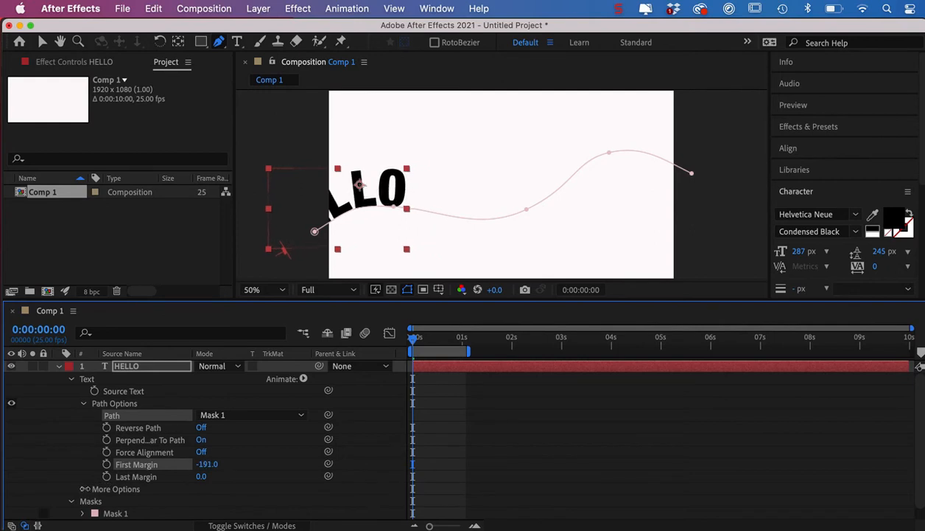
{"action": "left_click_drag", "start_coordinate": [210, 465], "coordinate": [65, 474]}
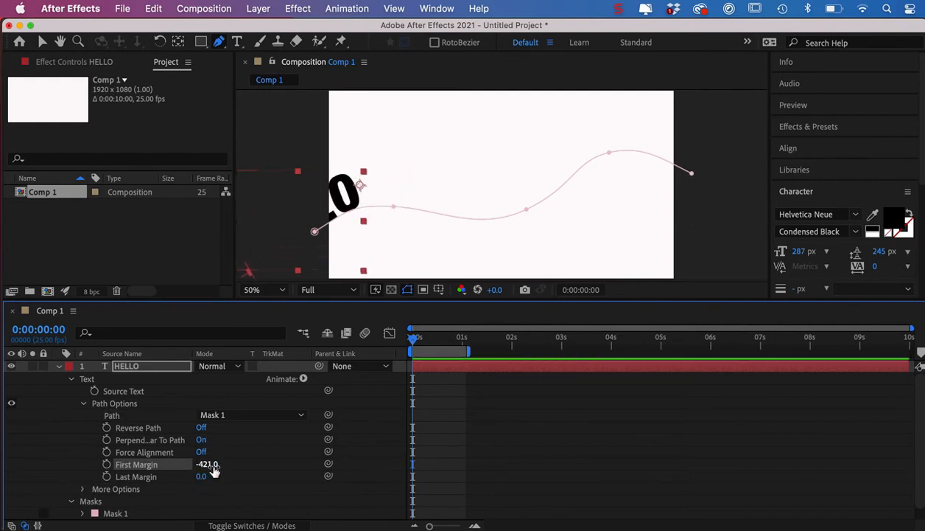
{"action": "left_click_drag", "start_coordinate": [215, 469], "coordinate": [79, 491]}
{"action": "left_click", "coordinate": [107, 464]}
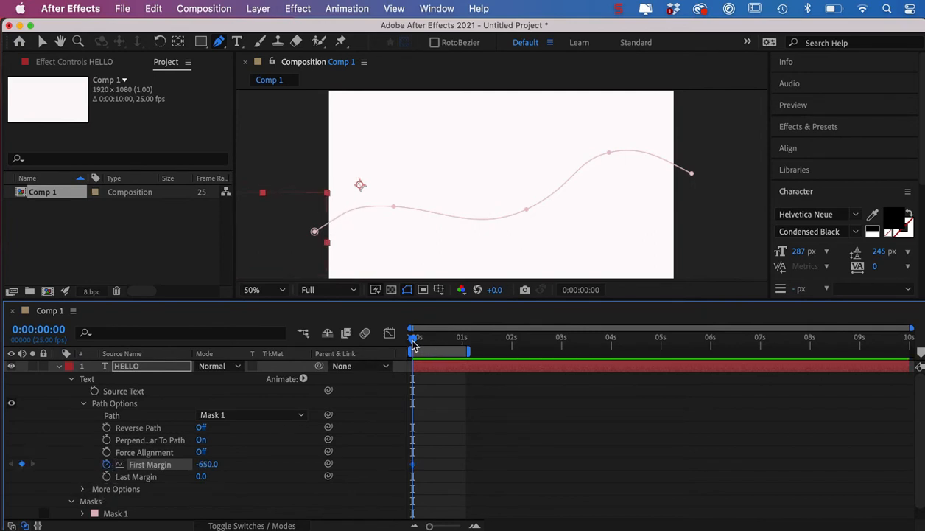
At 0:00:01:01, set a First Margin keyframe of 2221 and preview the text's motion along the path.
{"action": "left_click_drag", "start_coordinate": [415, 344], "coordinate": [465, 336]}
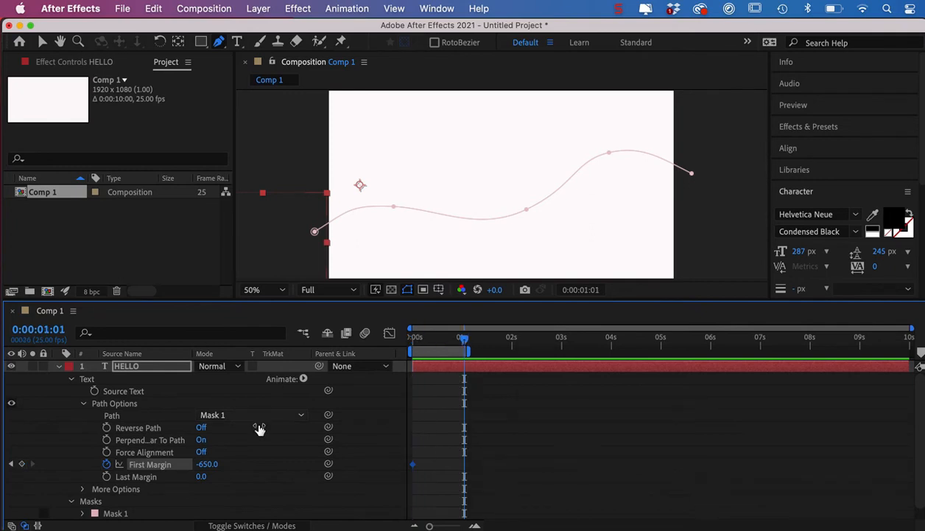
{"action": "left_click_drag", "start_coordinate": [213, 471], "coordinate": [816, 444]}
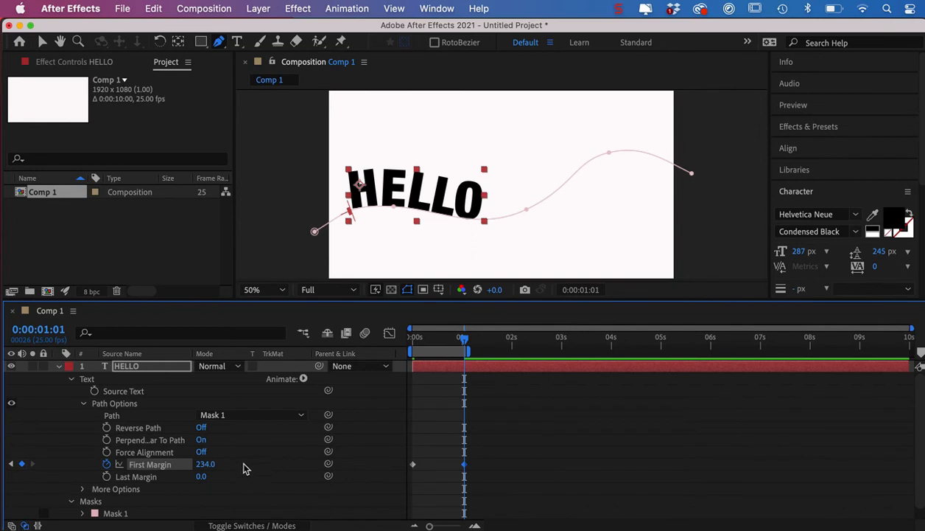
{"action": "left_click_drag", "start_coordinate": [206, 465], "coordinate": [773, 415]}
{"action": "left_click_drag", "start_coordinate": [203, 467], "coordinate": [745, 455]}
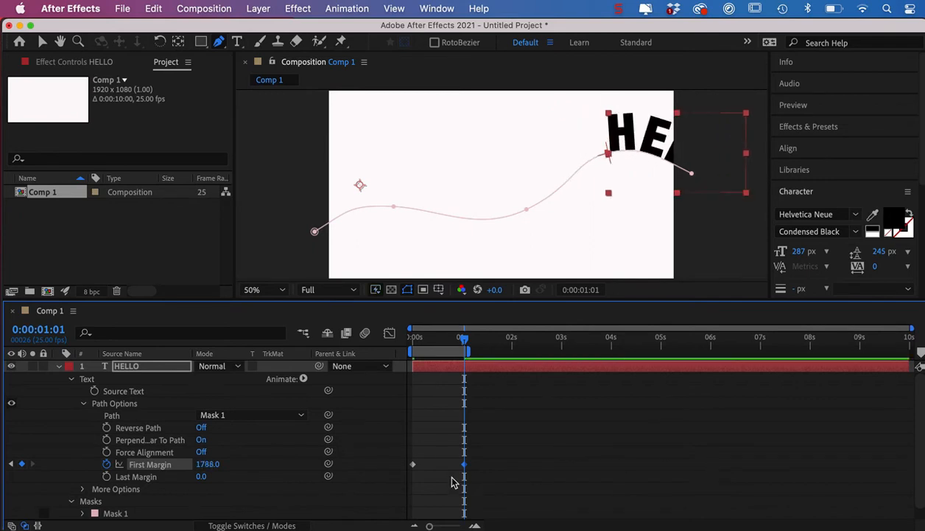
{"action": "left_click_drag", "start_coordinate": [205, 464], "coordinate": [534, 483]}
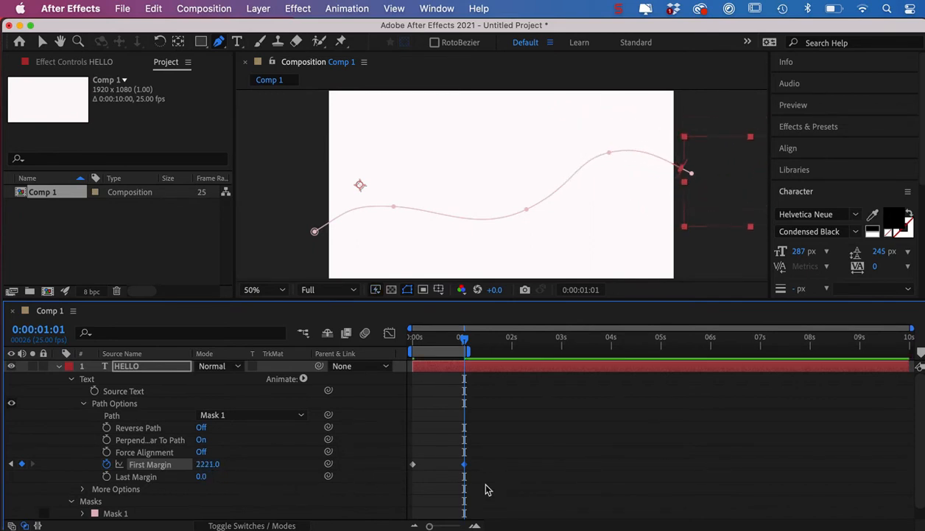
{"action": "key", "text": "space"}
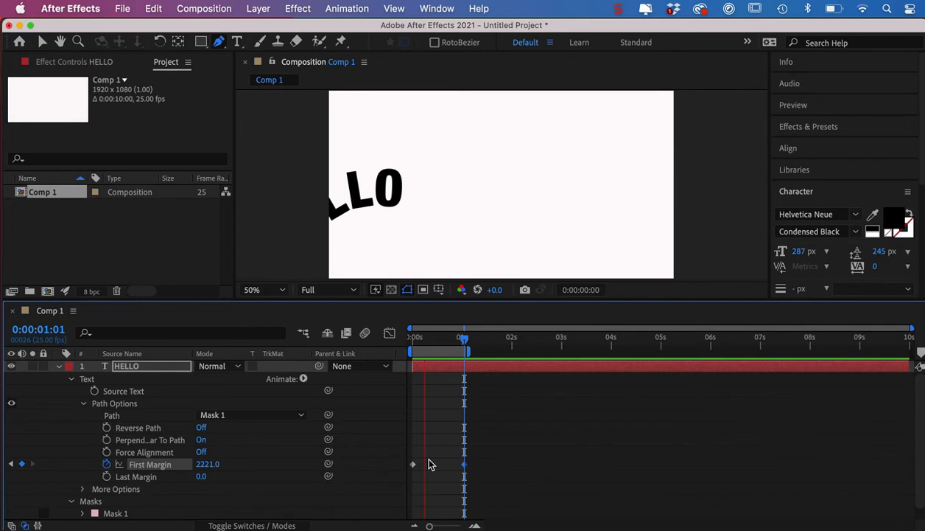
Stop the preview at 0:00:00:18 and try Reverse Path on the HELLO text, turning it back off.
{"action": "key", "text": "space"}
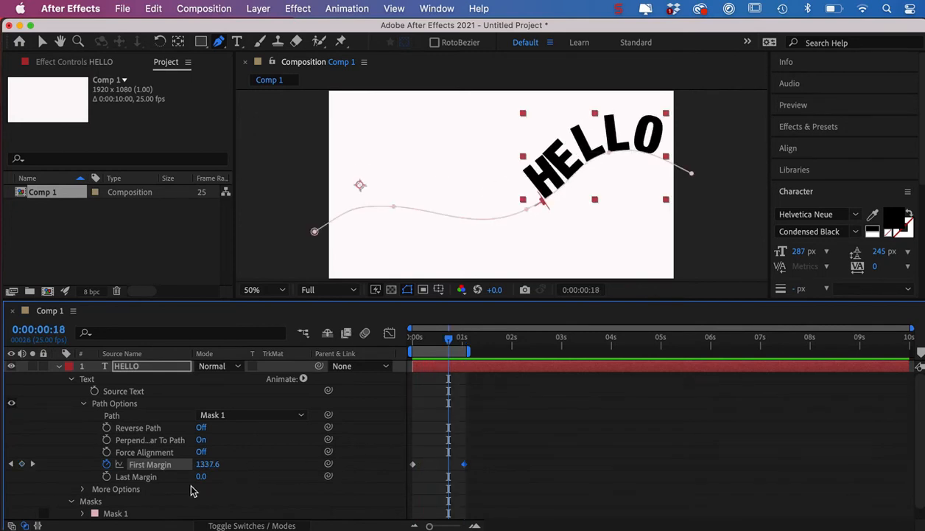
{"action": "left_click", "coordinate": [202, 429]}
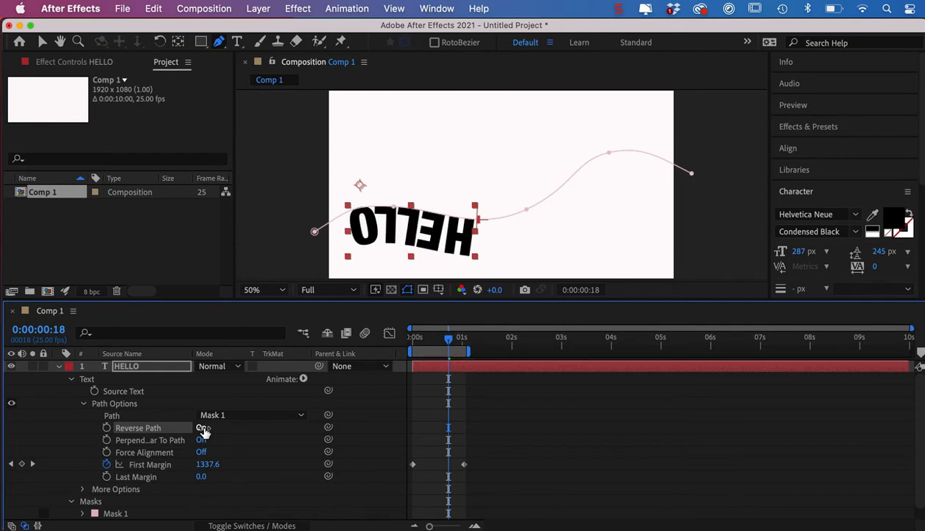
{"action": "left_click", "coordinate": [204, 429]}
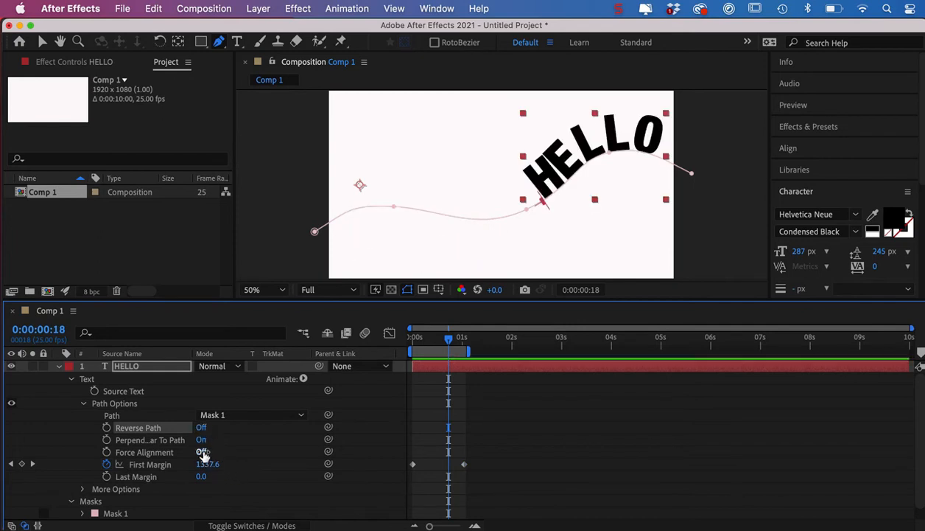
Try Force Alignment on the HELLO text path at different frames up to 0:00:00:08, and turn it back off.
{"action": "left_click", "coordinate": [202, 451]}
{"action": "left_click", "coordinate": [203, 452]}
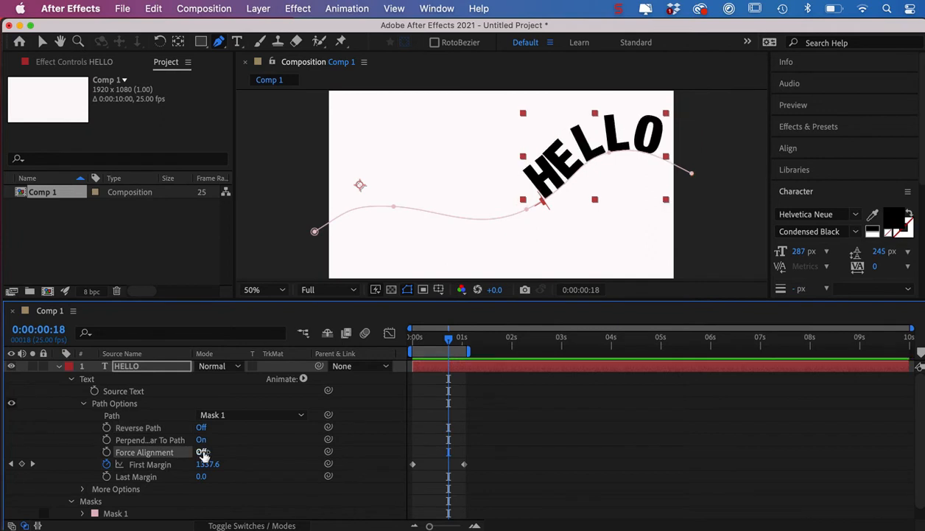
{"action": "left_click_drag", "start_coordinate": [449, 342], "coordinate": [423, 340]}
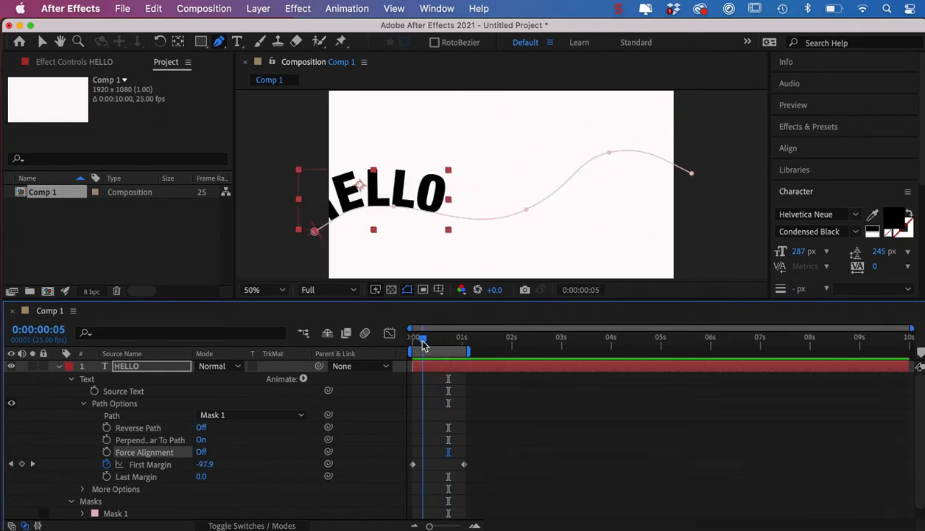
{"action": "left_click", "coordinate": [202, 452]}
{"action": "mouse_move", "coordinate": [422, 338]}
{"action": "left_mouse_down"}
{"action": "mouse_move", "coordinate": [390, 339]}
{"action": "mouse_move", "coordinate": [465, 341]}
{"action": "mouse_move", "coordinate": [428, 341]}
{"action": "left_mouse_up"}
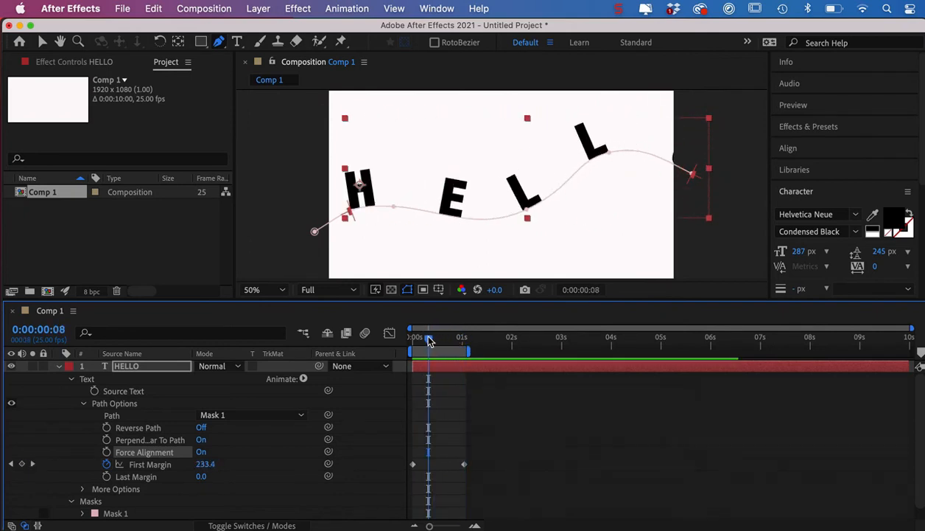
{"action": "left_click", "coordinate": [202, 452]}
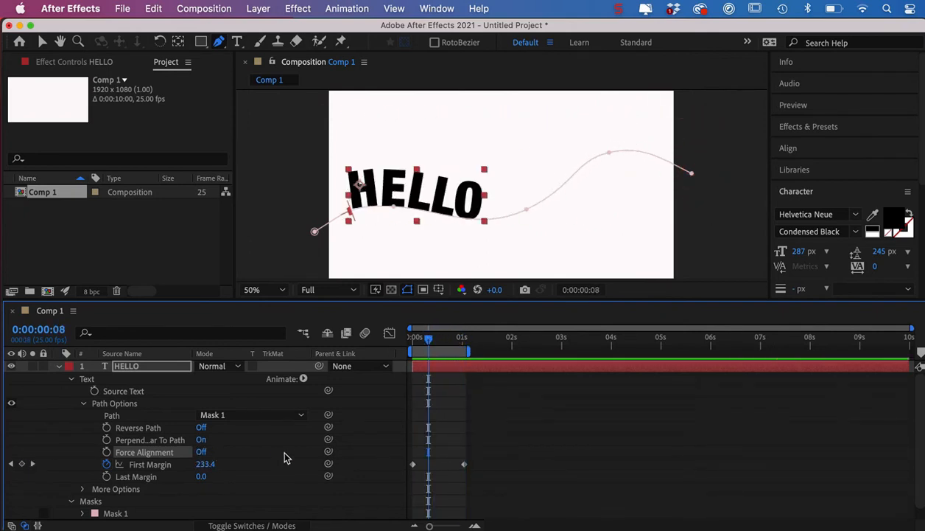
Add a Scale text animator to the HELLO layer and set its Scale to 39%.
{"action": "left_click", "coordinate": [83, 488]}
{"action": "scroll", "coordinate": [228, 458], "scroll_direction": "down", "scroll_amount": 3}
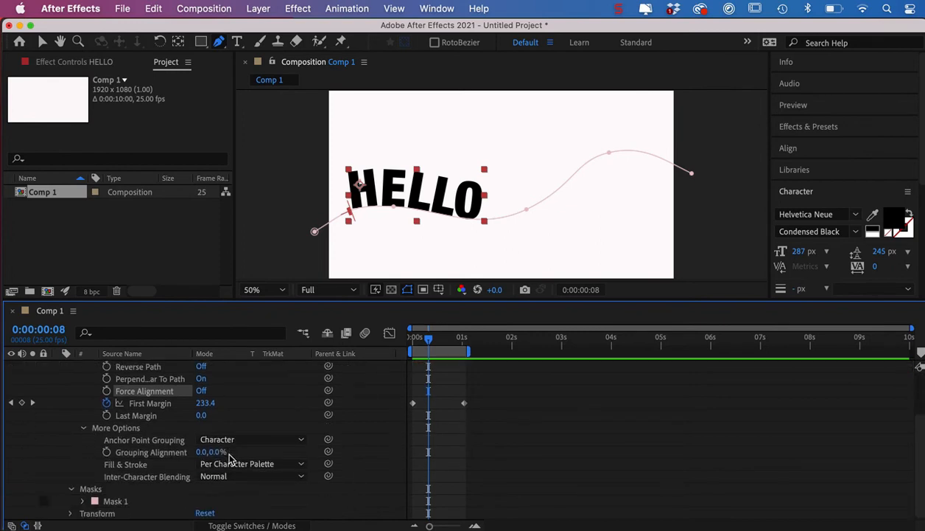
{"action": "scroll", "coordinate": [228, 458], "scroll_direction": "up", "scroll_amount": 3}
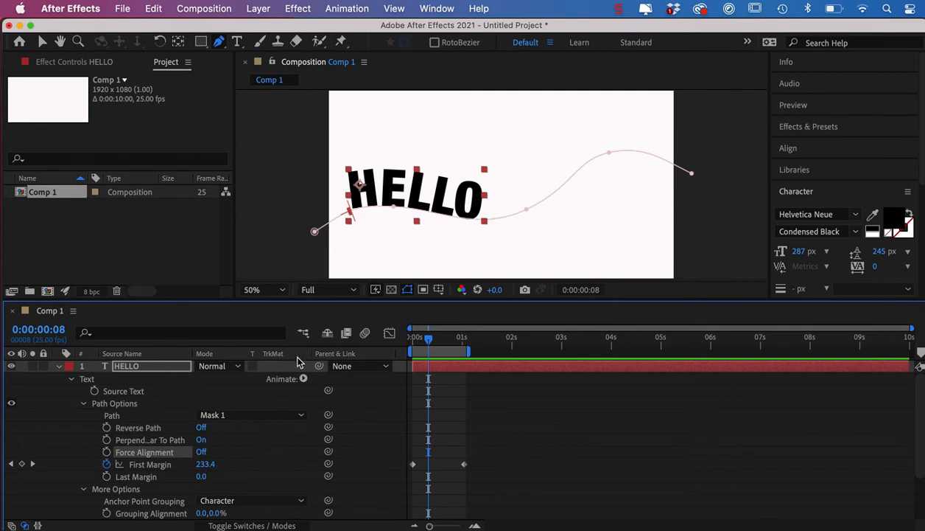
{"action": "left_click", "coordinate": [304, 379]}
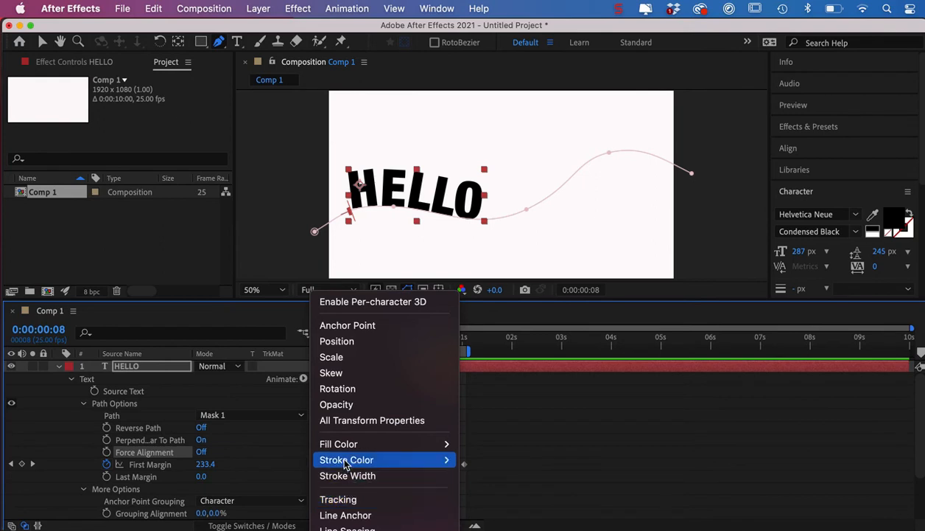
{"action": "left_click", "coordinate": [339, 359]}
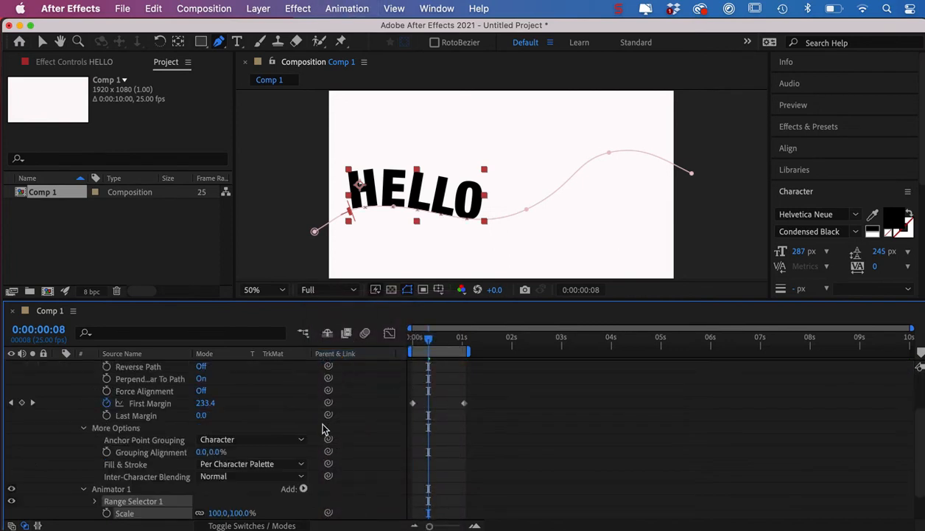
{"action": "scroll", "coordinate": [239, 453], "scroll_direction": "down", "scroll_amount": 3}
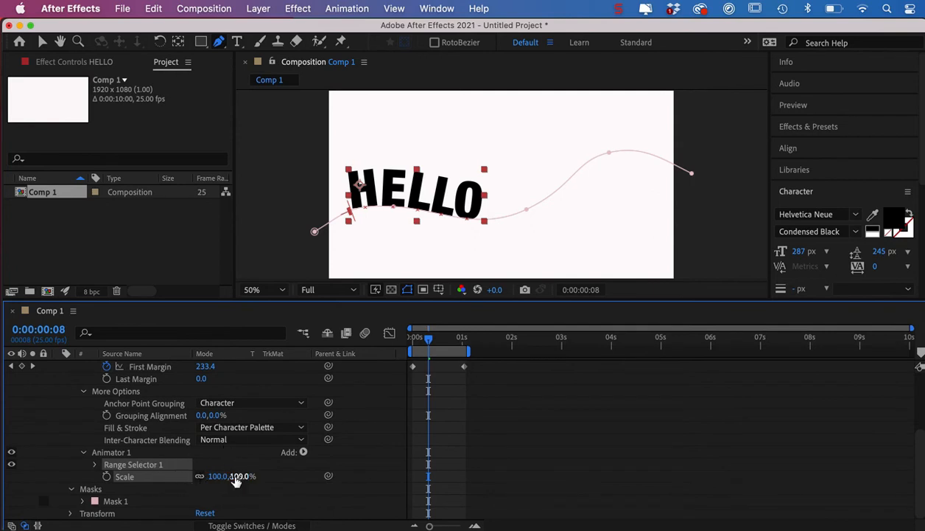
{"action": "left_click_drag", "start_coordinate": [244, 476], "coordinate": [198, 475]}
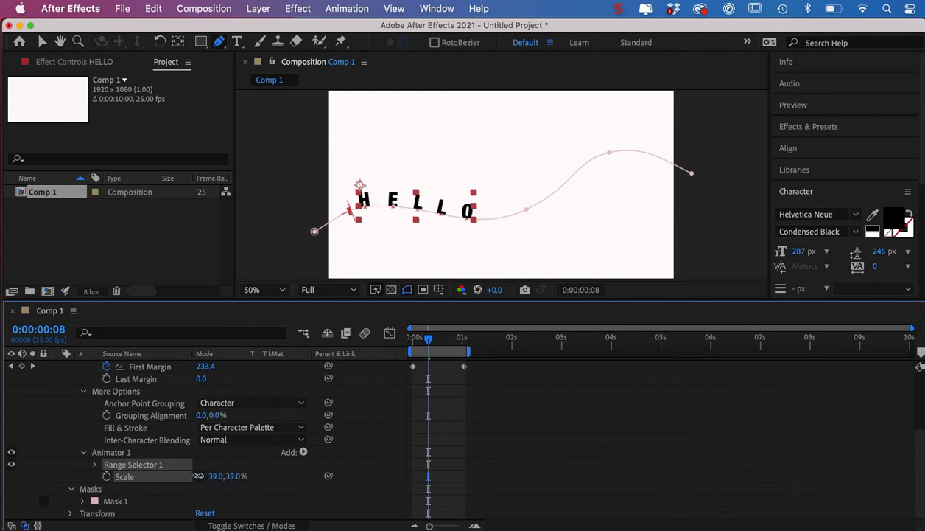
Set the End of the Scale animator's Range Selector 1 to 20%, limiting the shrinking to the letter H.
{"action": "left_click", "coordinate": [94, 465]}
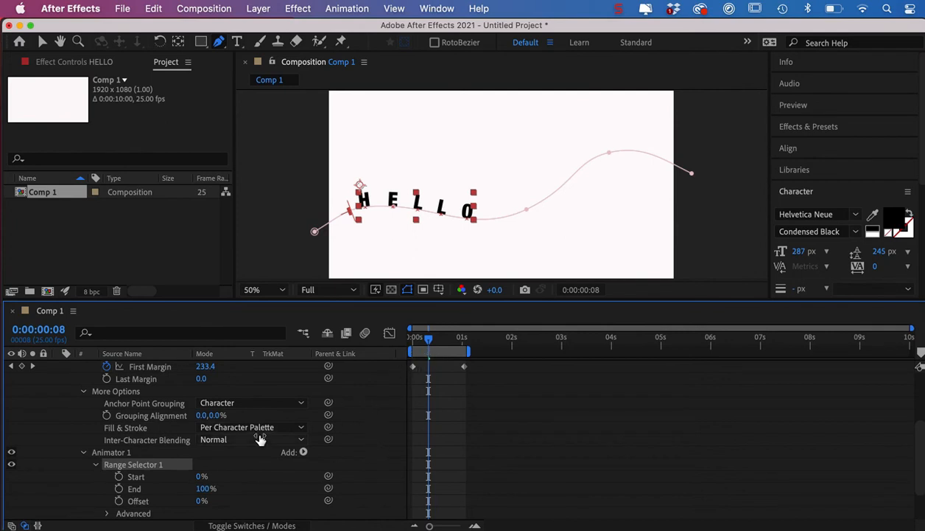
{"action": "mouse_move", "coordinate": [429, 344]}
{"action": "left_mouse_down"}
{"action": "mouse_move", "coordinate": [402, 344]}
{"action": "mouse_move", "coordinate": [434, 348]}
{"action": "left_mouse_up"}
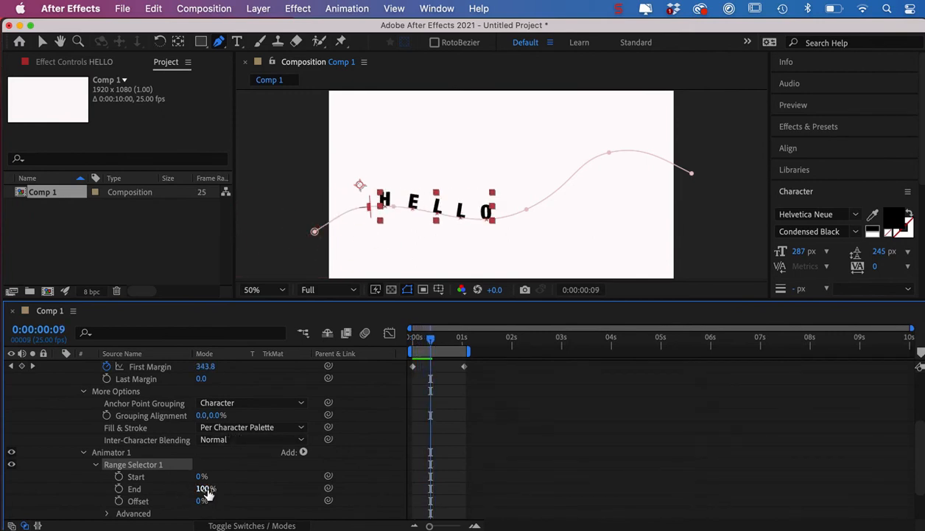
{"action": "left_click_drag", "start_coordinate": [207, 492], "coordinate": [181, 494]}
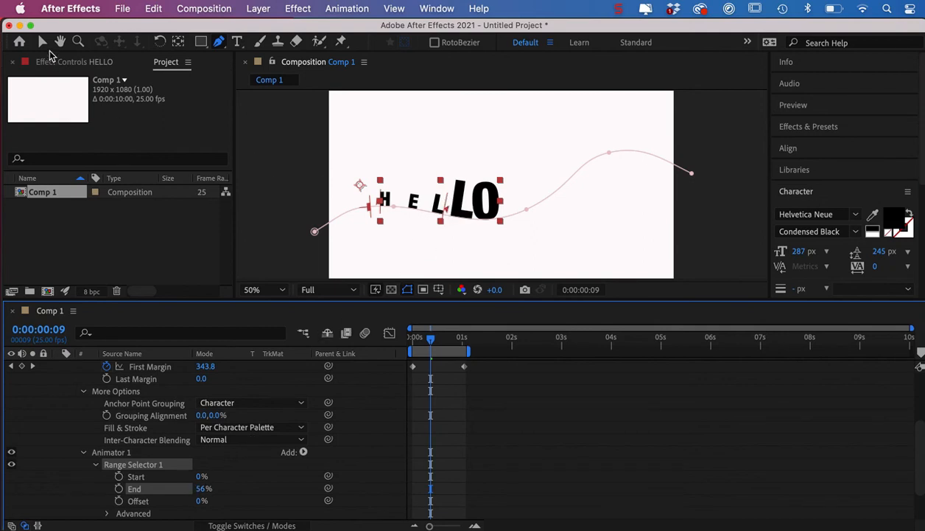
{"action": "left_click", "coordinate": [42, 43]}
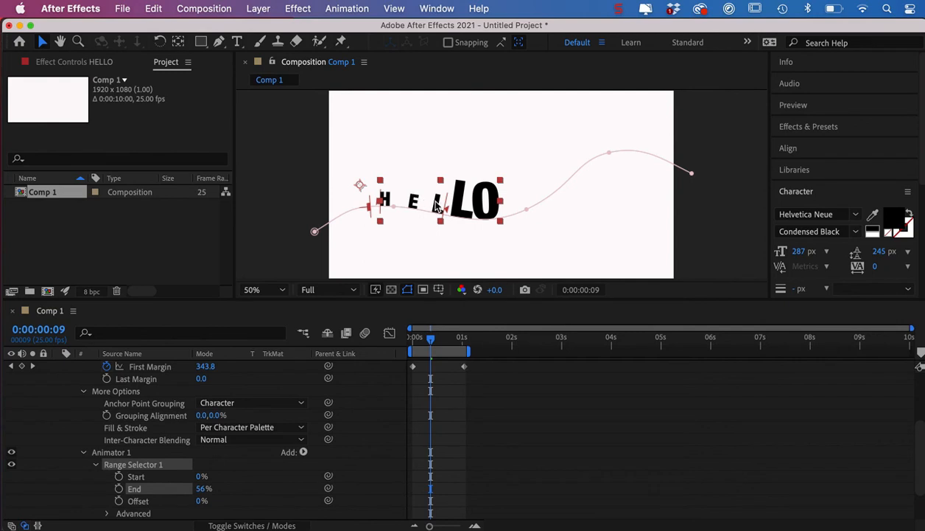
{"action": "left_click_drag", "start_coordinate": [448, 210], "coordinate": [407, 214]}
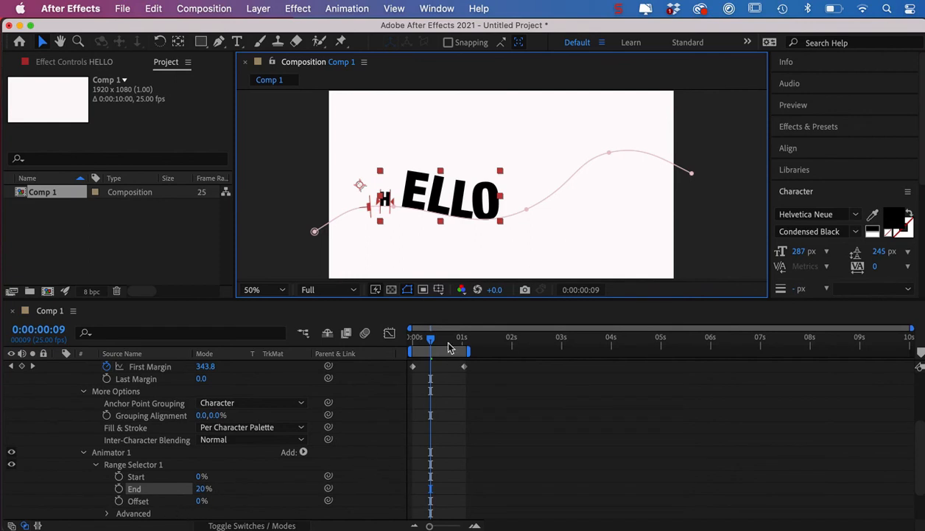
Set Range Selector 1's Offset to -31% and start keyframing it at 0:00:00:00.
{"action": "mouse_move", "coordinate": [430, 338]}
{"action": "left_mouse_down"}
{"action": "mouse_move", "coordinate": [411, 347]}
{"action": "mouse_move", "coordinate": [463, 342]}
{"action": "mouse_move", "coordinate": [428, 344]}
{"action": "left_mouse_up"}
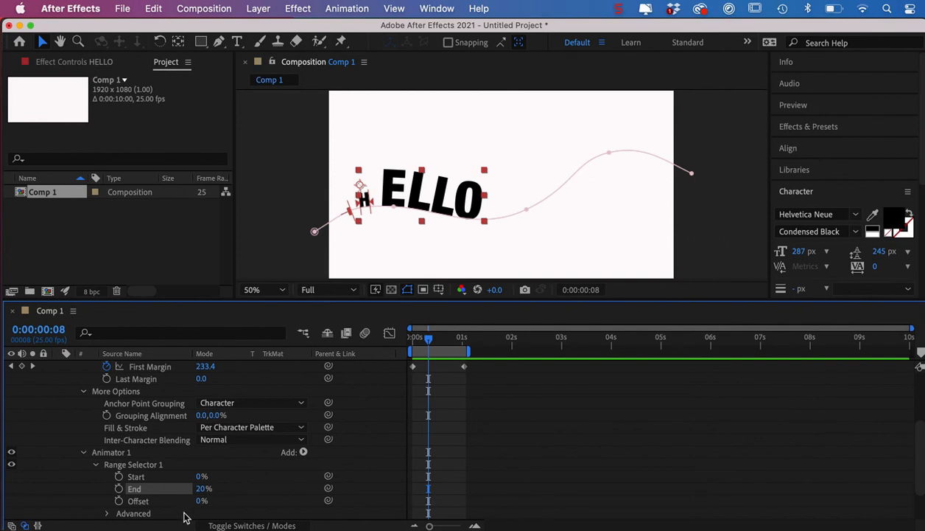
{"action": "left_click_drag", "start_coordinate": [200, 501], "coordinate": [184, 508]}
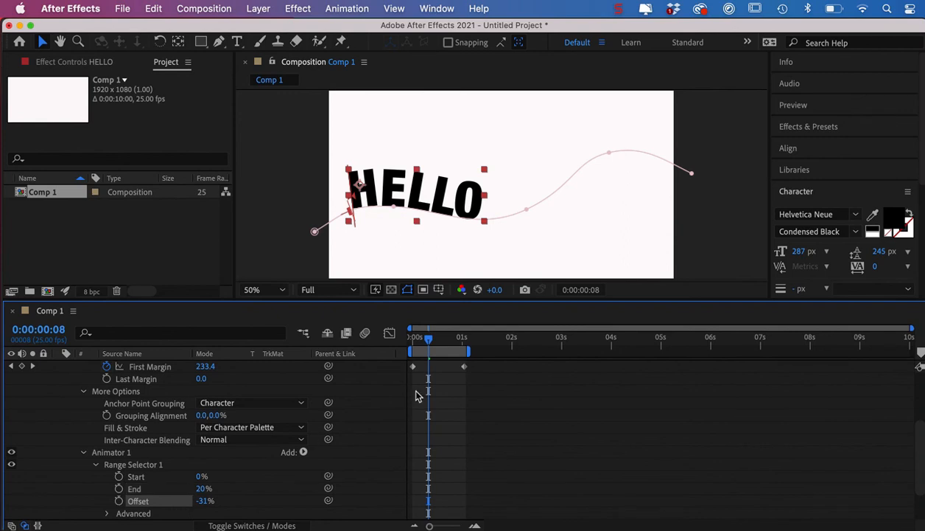
{"action": "left_click_drag", "start_coordinate": [430, 345], "coordinate": [406, 357]}
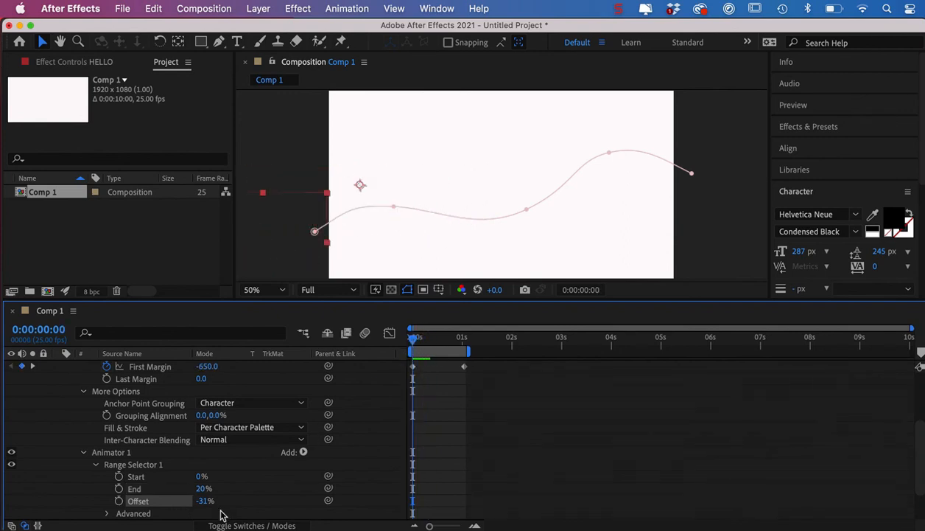
{"action": "left_click", "coordinate": [118, 501]}
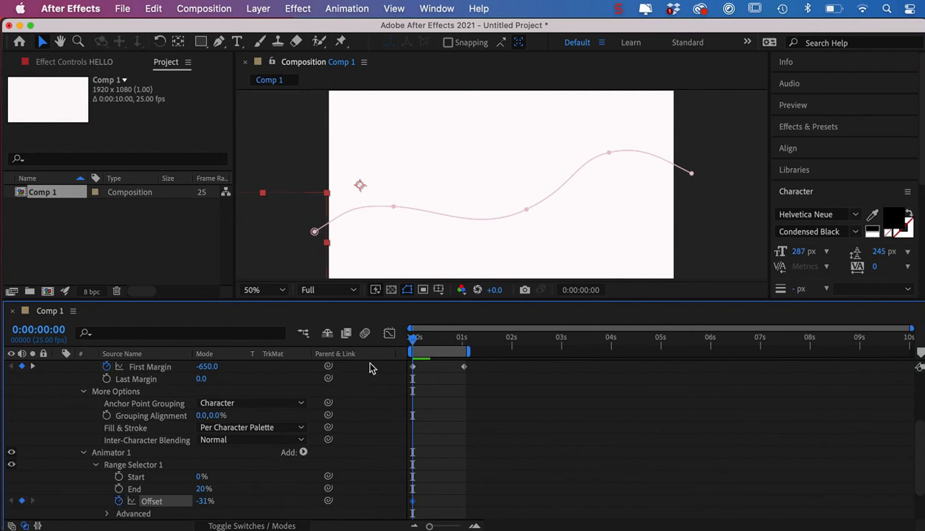
Add Offset keyframes of -31% at 0:00:00:08 and 98% at 0:00:00:18, and preview from the start.
{"action": "left_click_drag", "start_coordinate": [413, 341], "coordinate": [428, 342]}
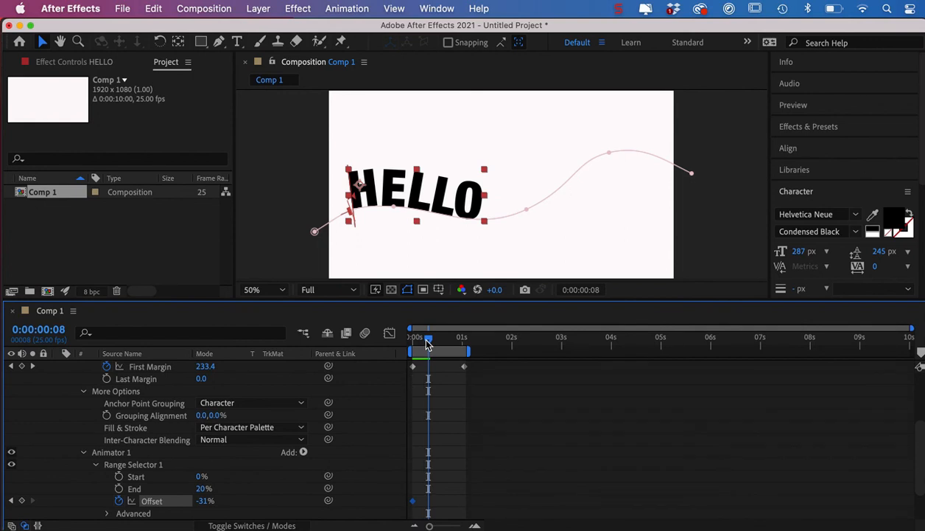
{"action": "left_click", "coordinate": [22, 500]}
{"action": "left_click_drag", "start_coordinate": [431, 342], "coordinate": [451, 344]}
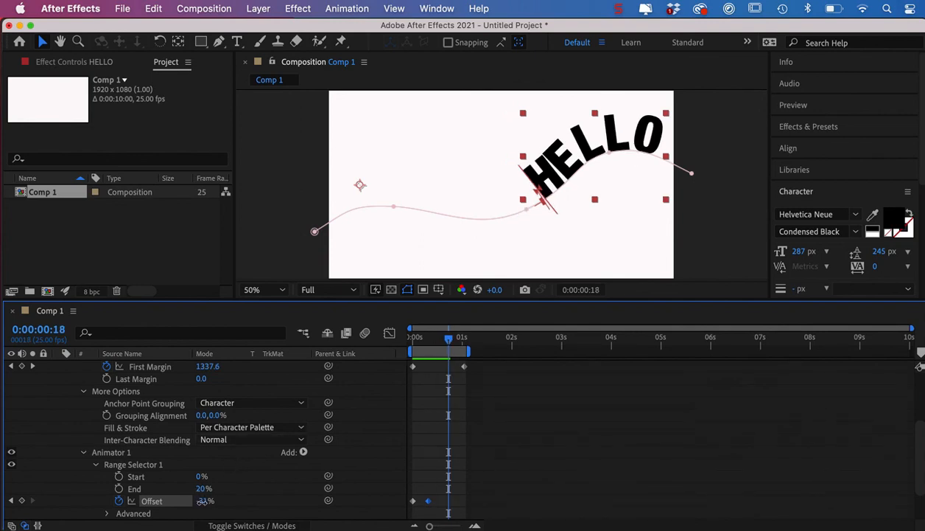
{"action": "left_click_drag", "start_coordinate": [206, 501], "coordinate": [307, 510]}
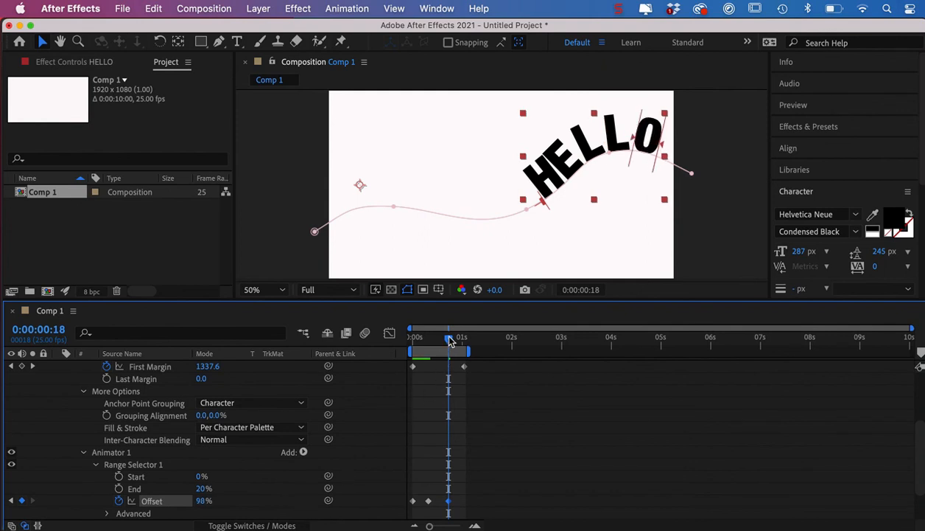
{"action": "left_click_drag", "start_coordinate": [449, 340], "coordinate": [410, 349]}
{"action": "key", "text": "space"}
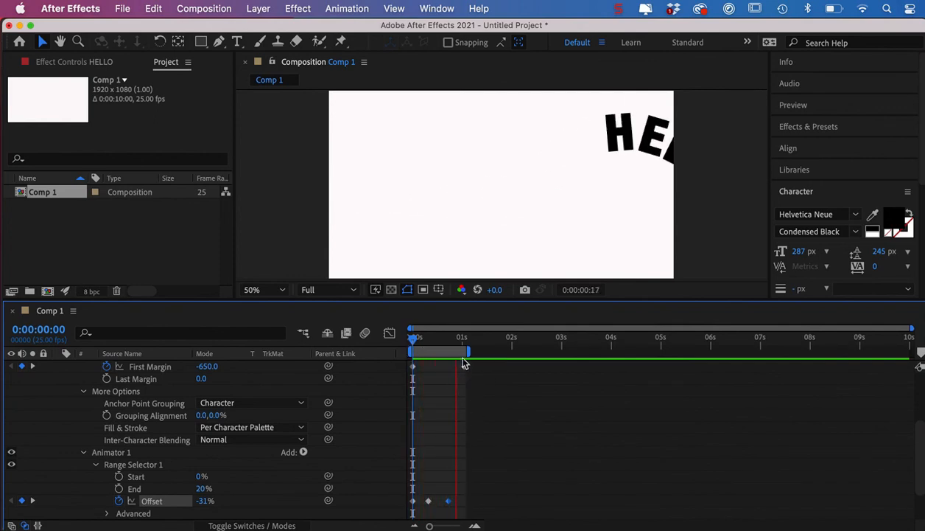
Extend the work area's end to about 3.3 seconds and move the last First Margin and Offset keyframes together to around 3 seconds.
{"action": "left_click_drag", "start_coordinate": [472, 352], "coordinate": [573, 359]}
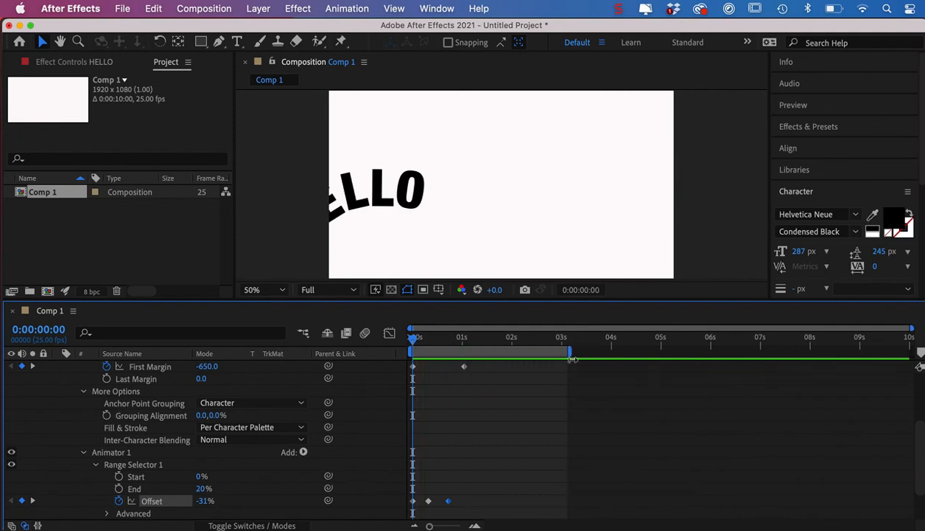
{"action": "left_click", "coordinate": [434, 371]}
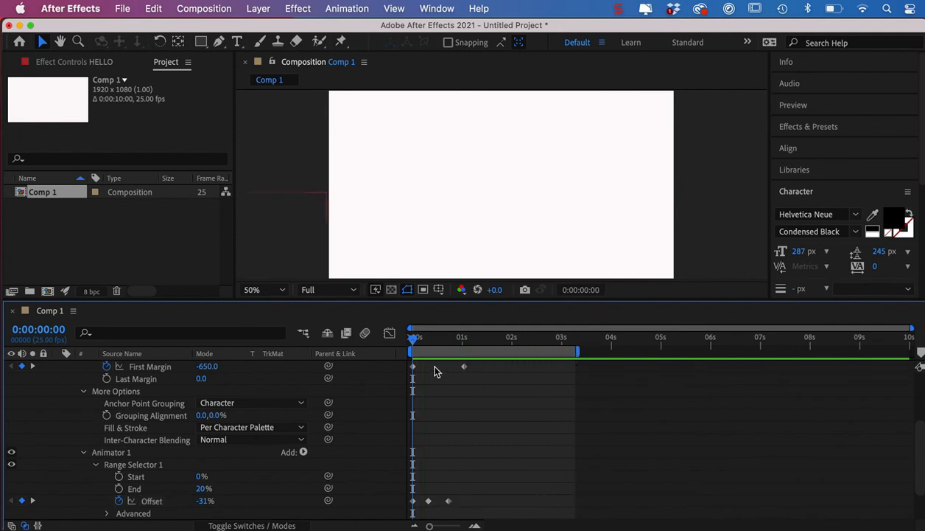
{"action": "left_click_drag", "start_coordinate": [438, 367], "coordinate": [519, 516]}
{"action": "left_click_drag", "start_coordinate": [451, 505], "coordinate": [461, 505]}
{"action": "left_click_drag", "start_coordinate": [558, 510], "coordinate": [555, 512]}
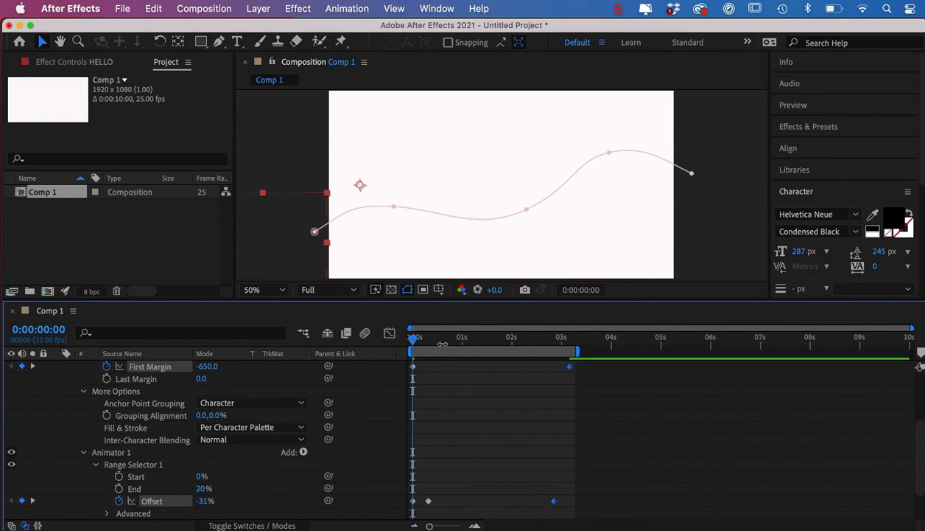
{"action": "left_click", "coordinate": [443, 345]}
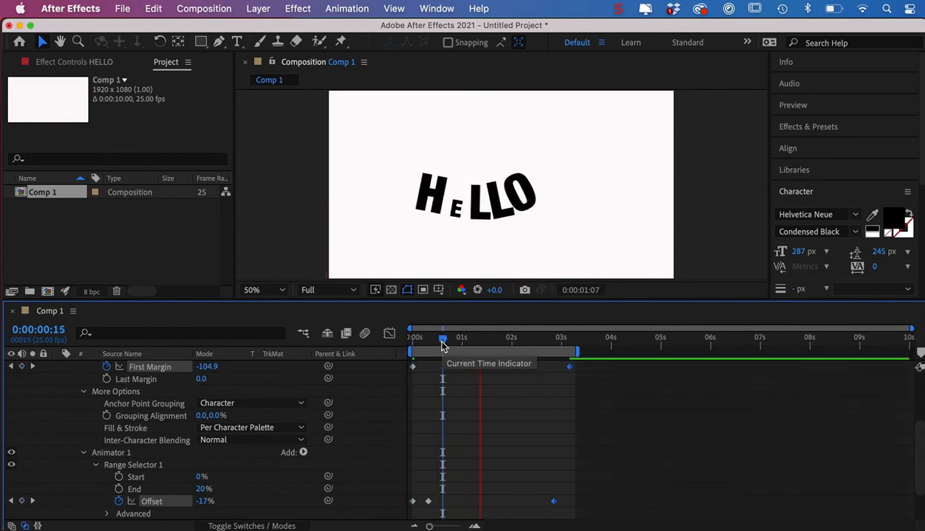